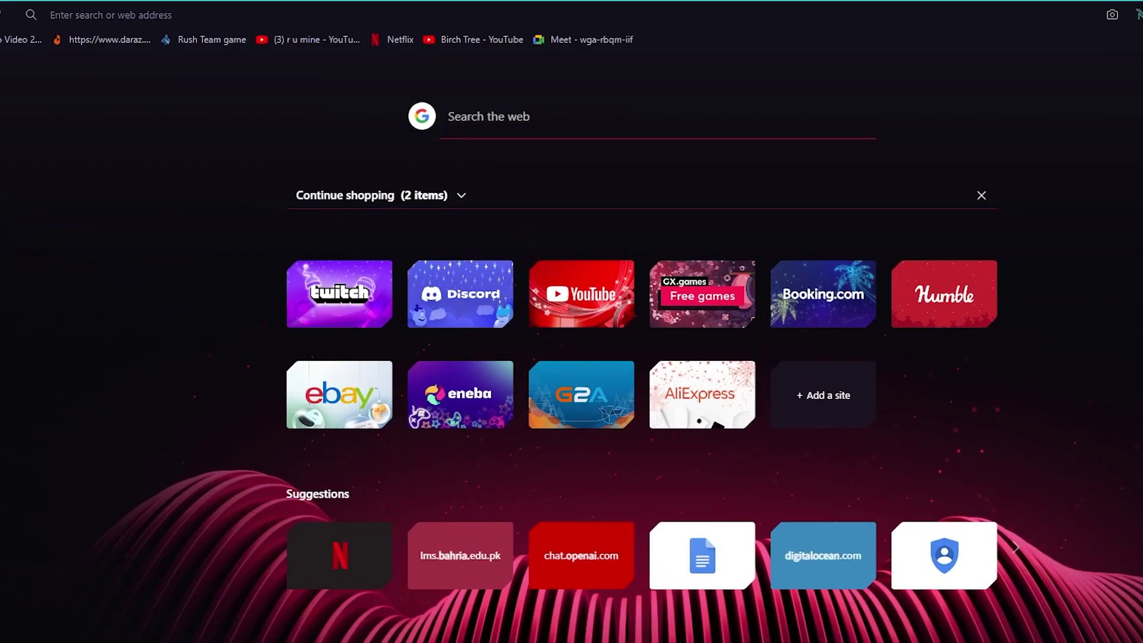
Search the web for "midjourney" and look over the results for the official site
click(715, 15)
text(midjourney)
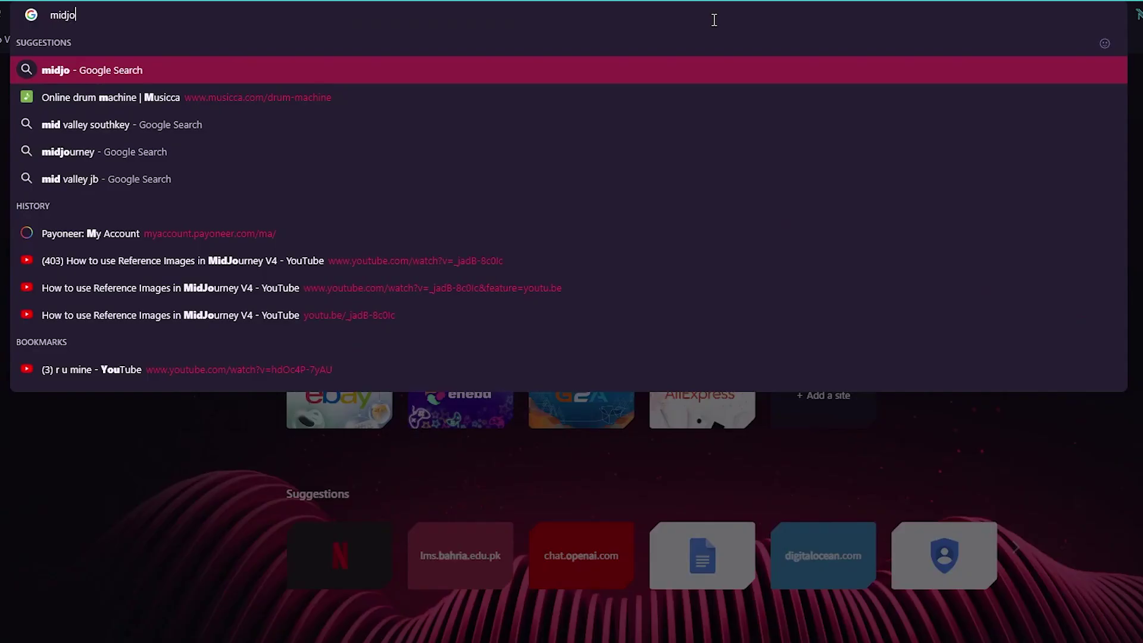
key(Return)
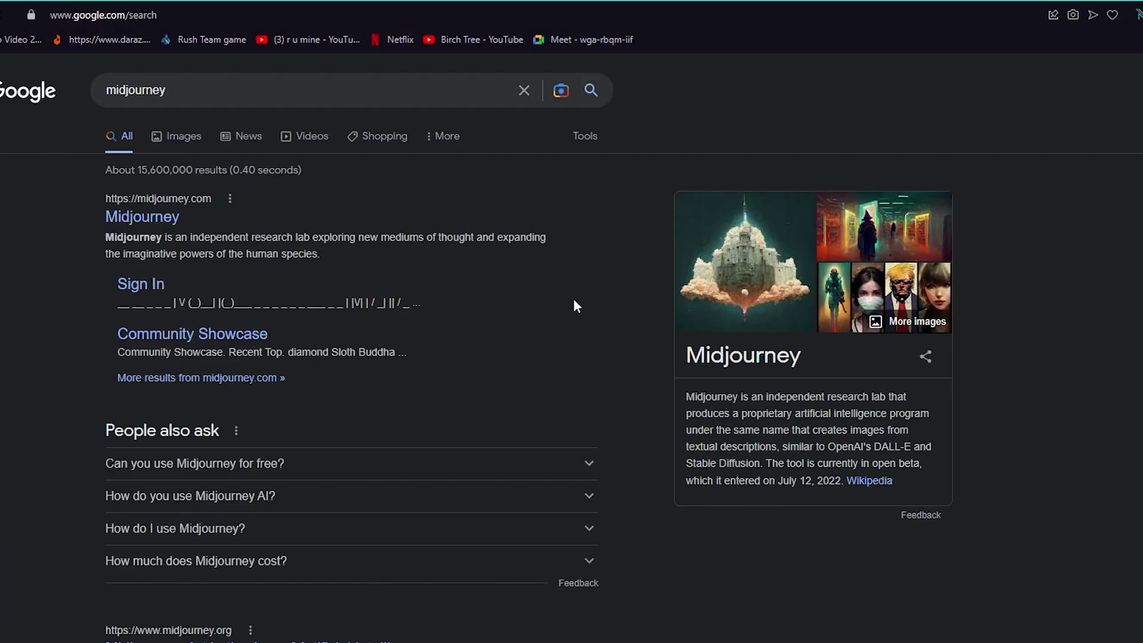
scroll(590, 280, down, 4)
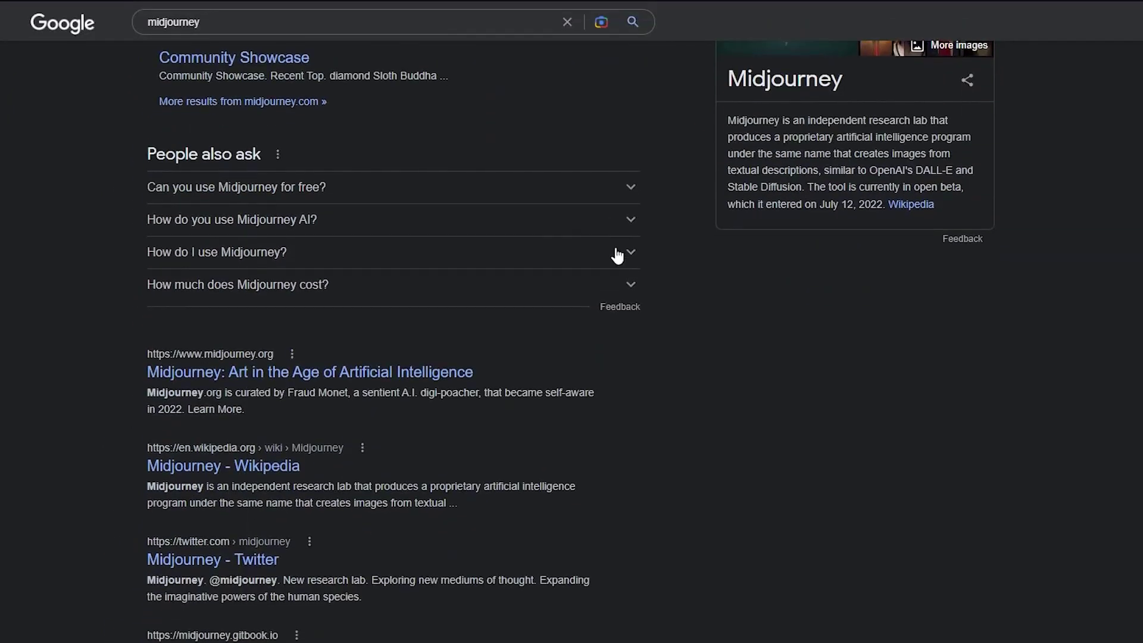
scroll(511, 299, down, 2)
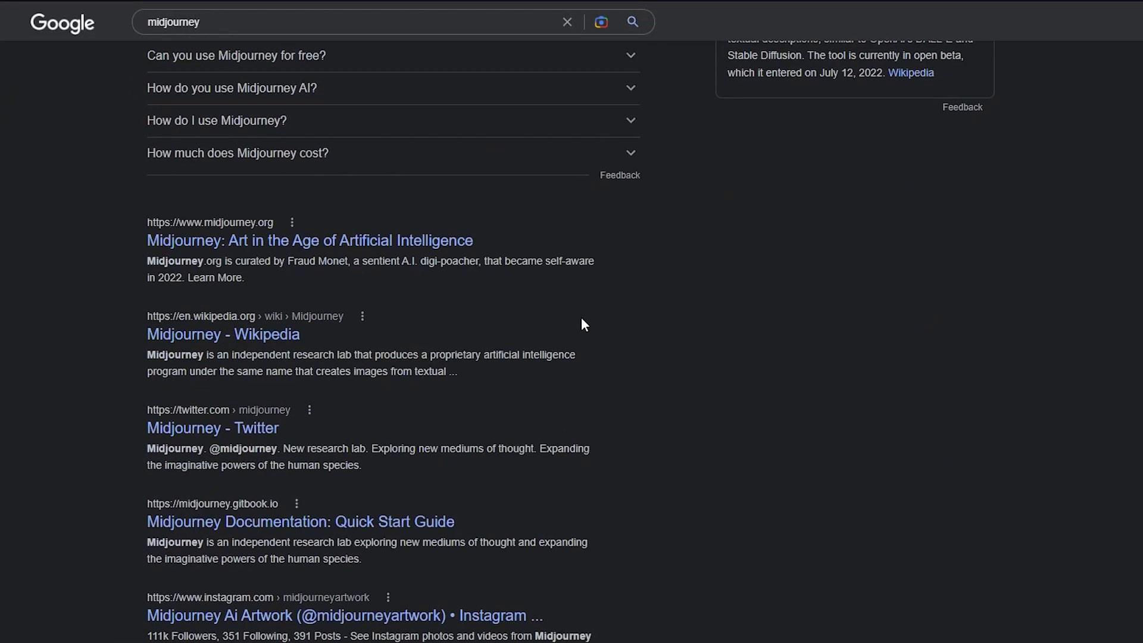
scroll(671, 253, up, 6)
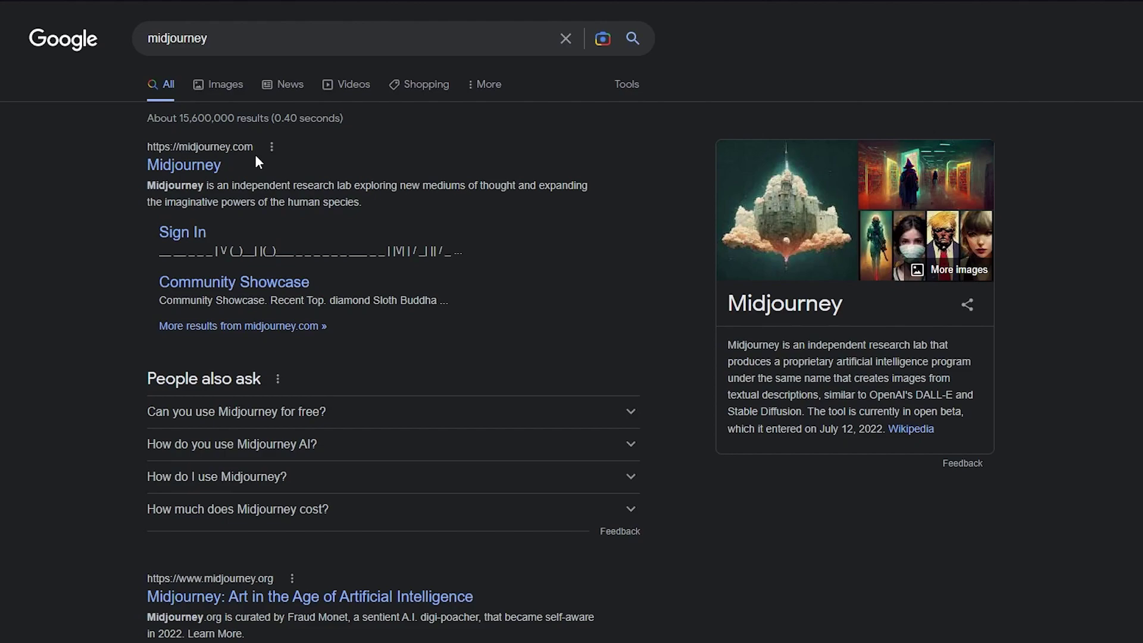
Look through the Midjourney home page, including its About, Careers and Contact sections
scroll(256, 155, down, 1)
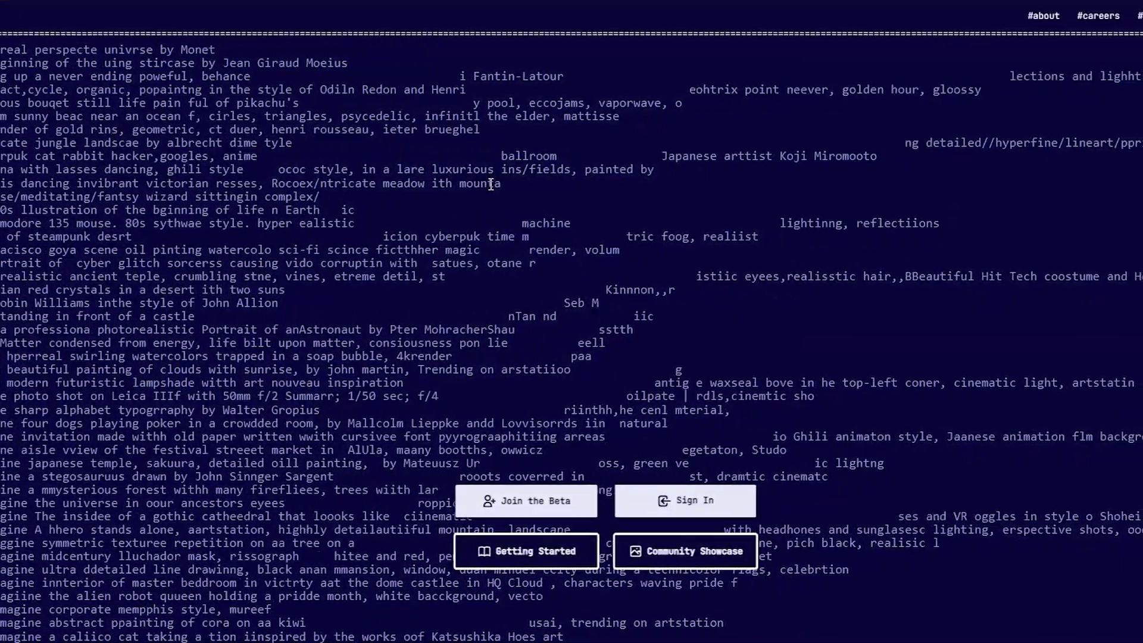
scroll(381, 202, down, 7)
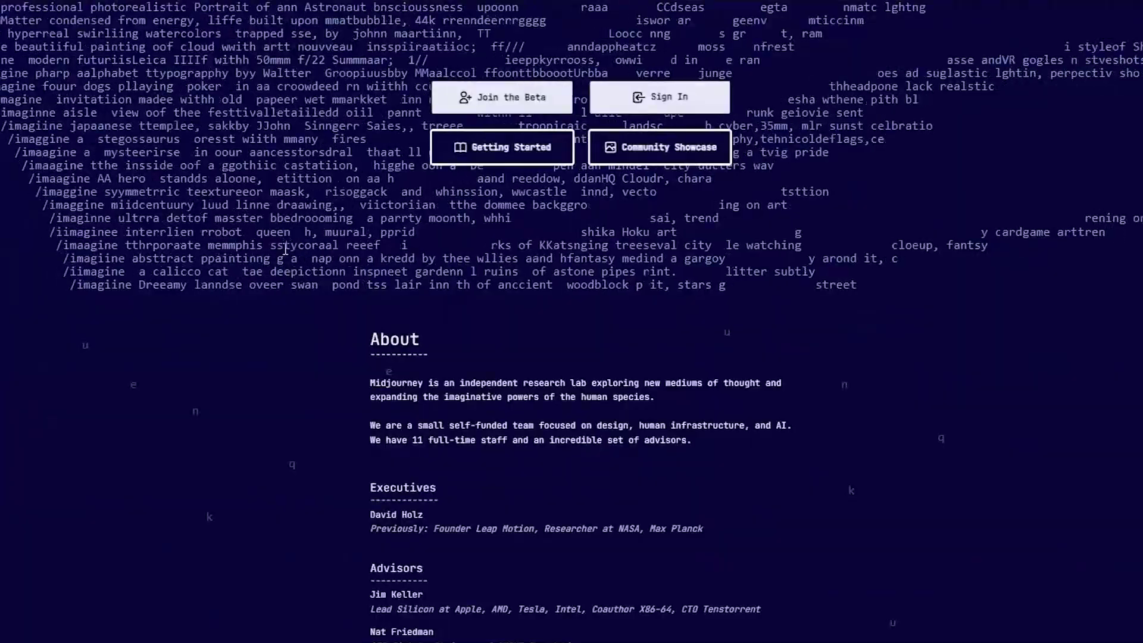
scroll(300, 222, up, 4)
scroll(301, 223, up, 3)
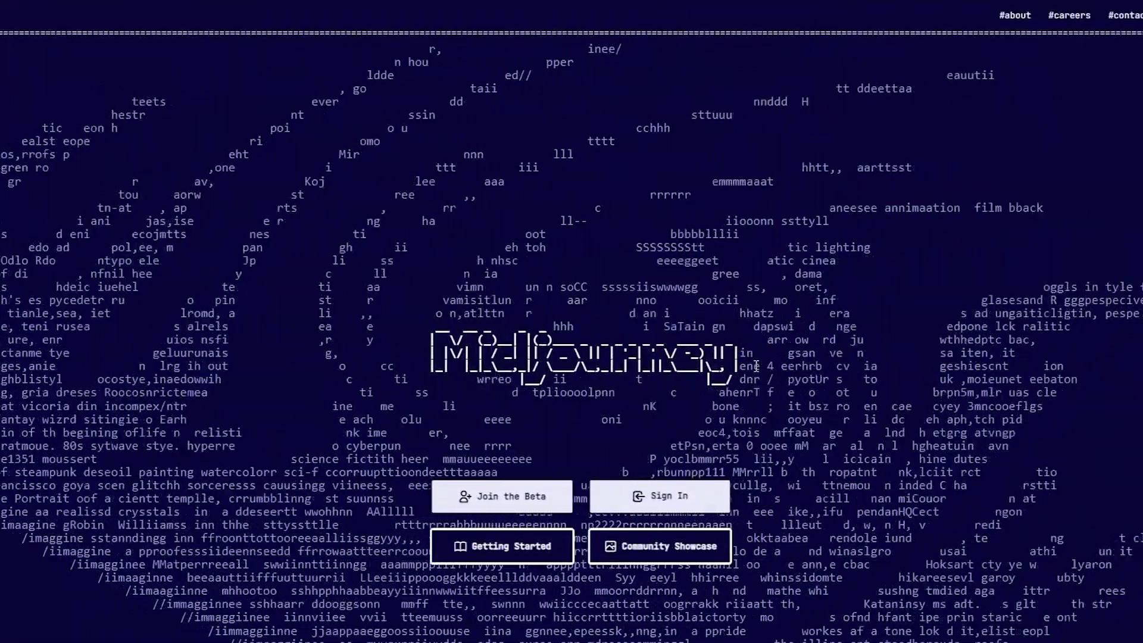
scroll(631, 316, down, 3)
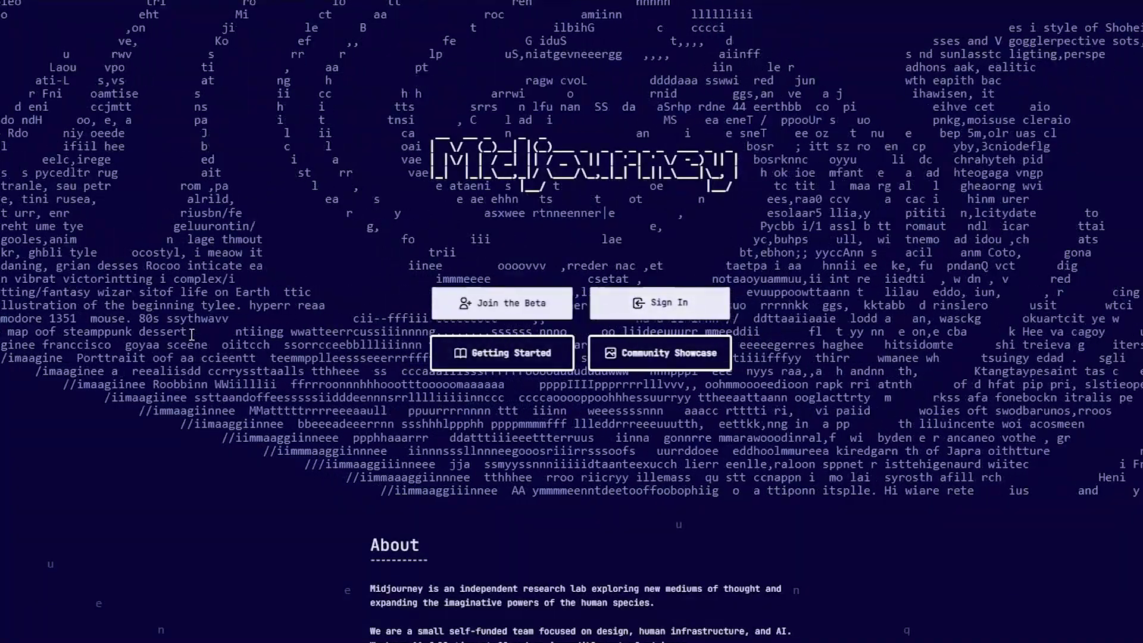
scroll(191, 335, down, 4)
scroll(247, 248, down, 2)
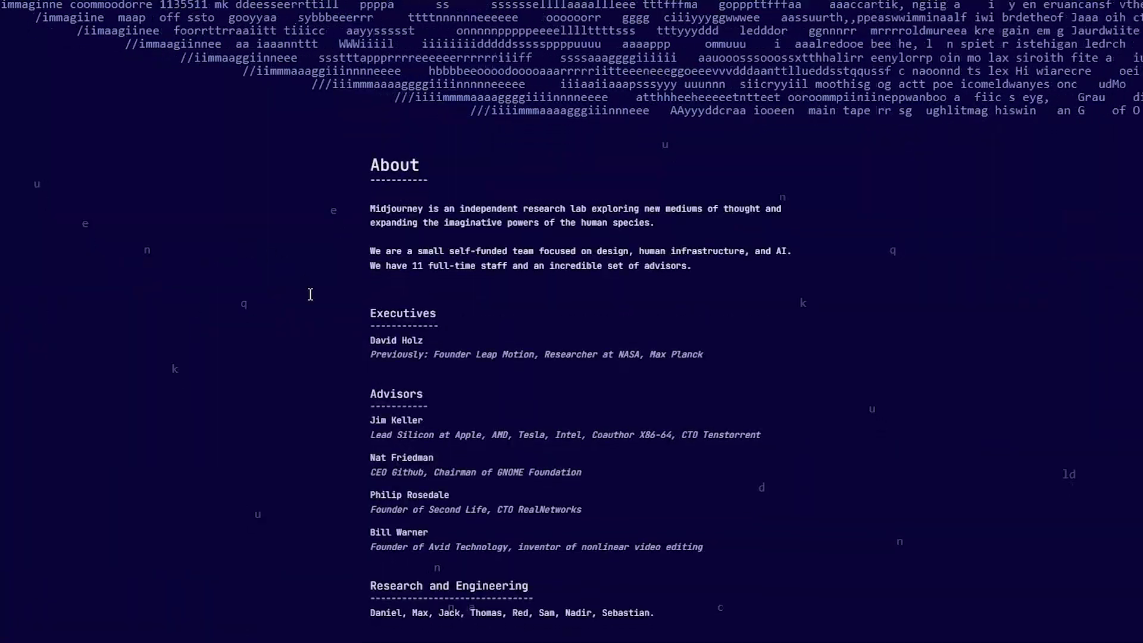
scroll(310, 295, down, 2)
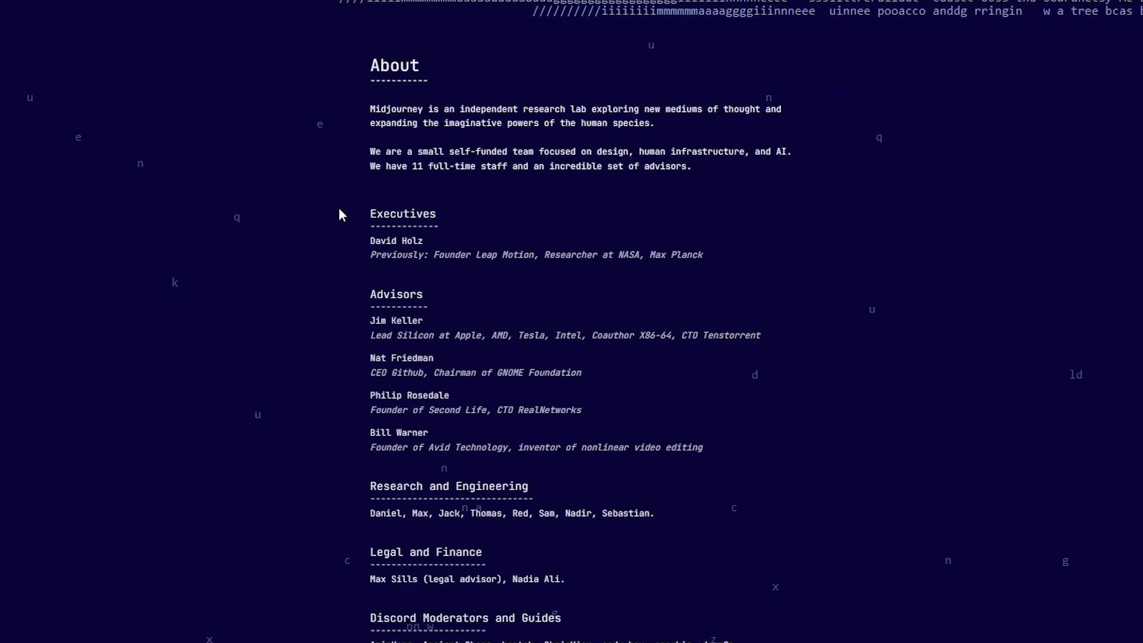
scroll(339, 210, down, 3)
scroll(339, 209, down, 8)
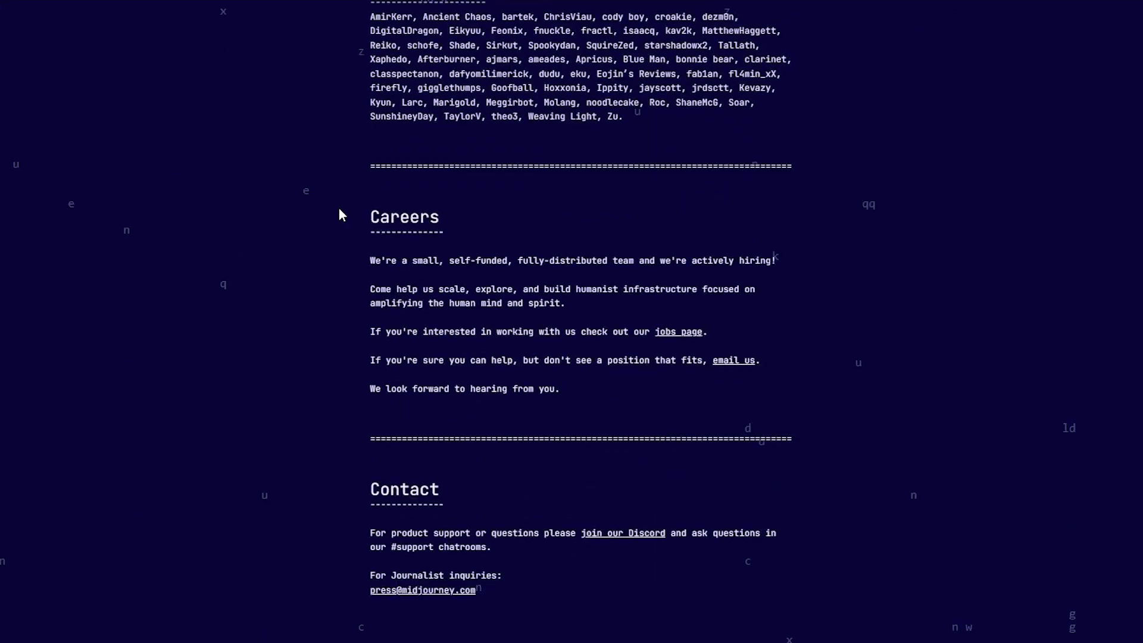
scroll(365, 196, up, 15)
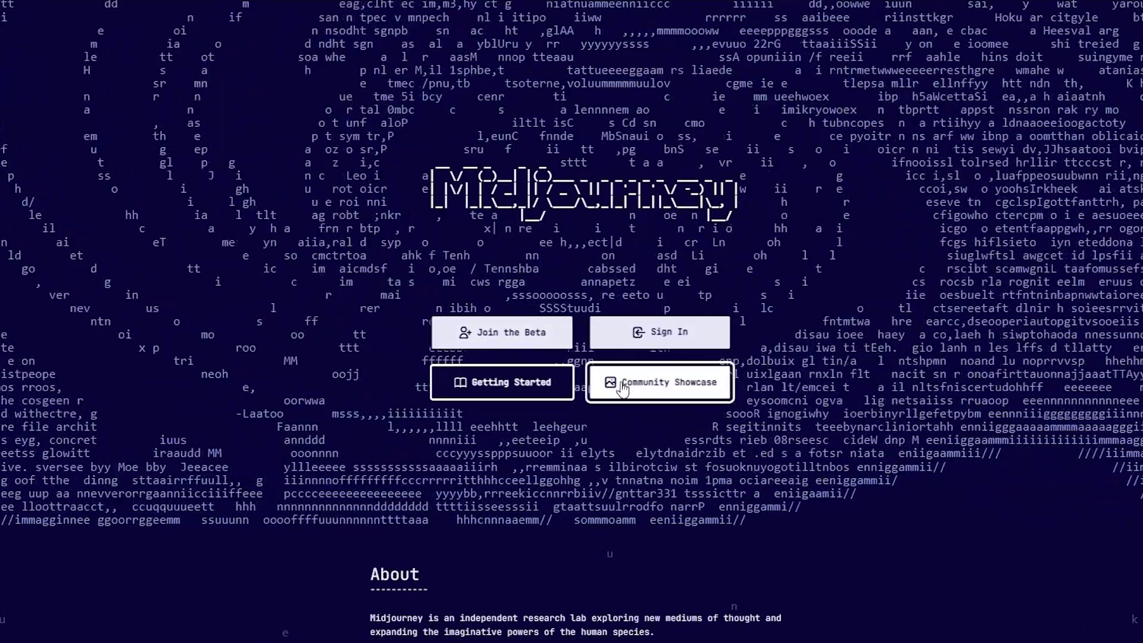
Open Midjourney's Community Showcase and browse the gallery of recent AI-generated images
right_click(623, 389)
click(643, 396)
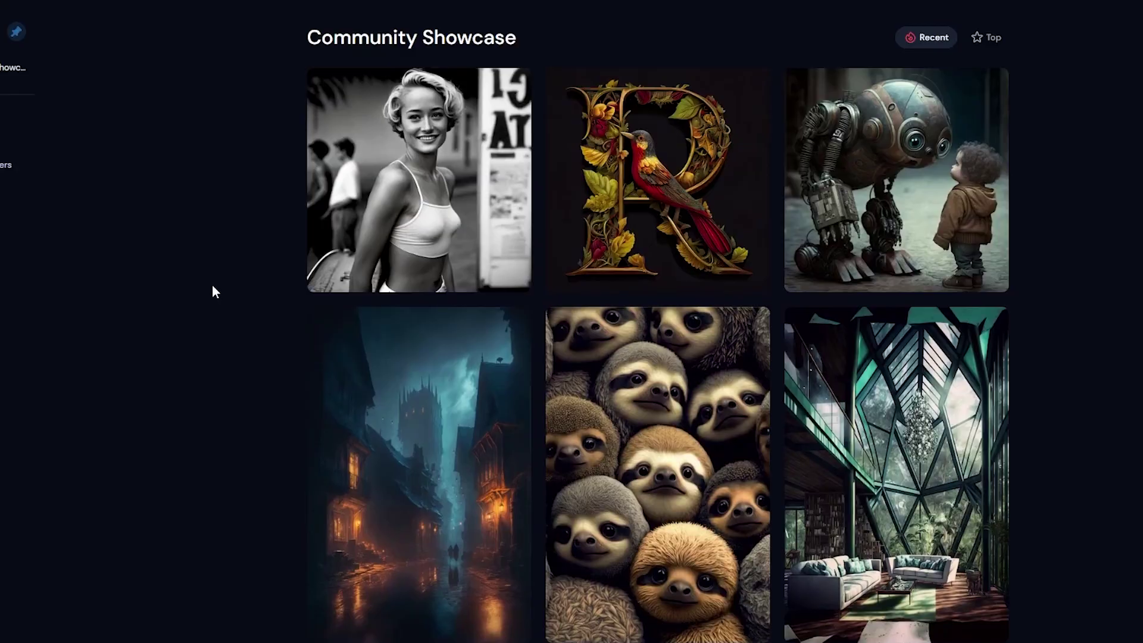
scroll(212, 287, down, 10)
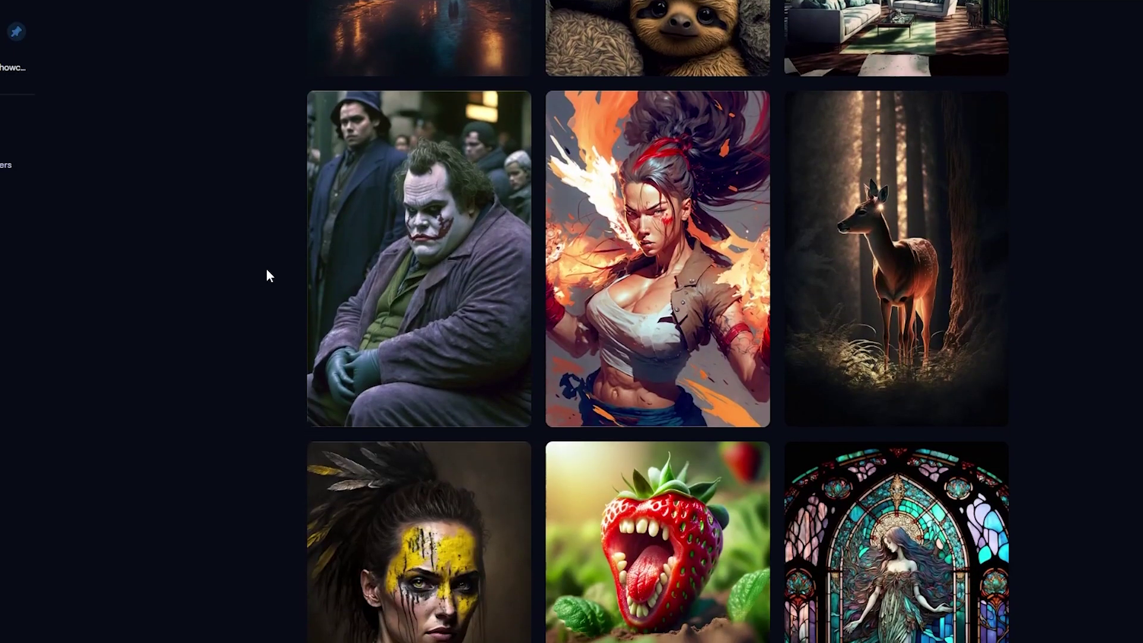
scroll(266, 270, down, 10)
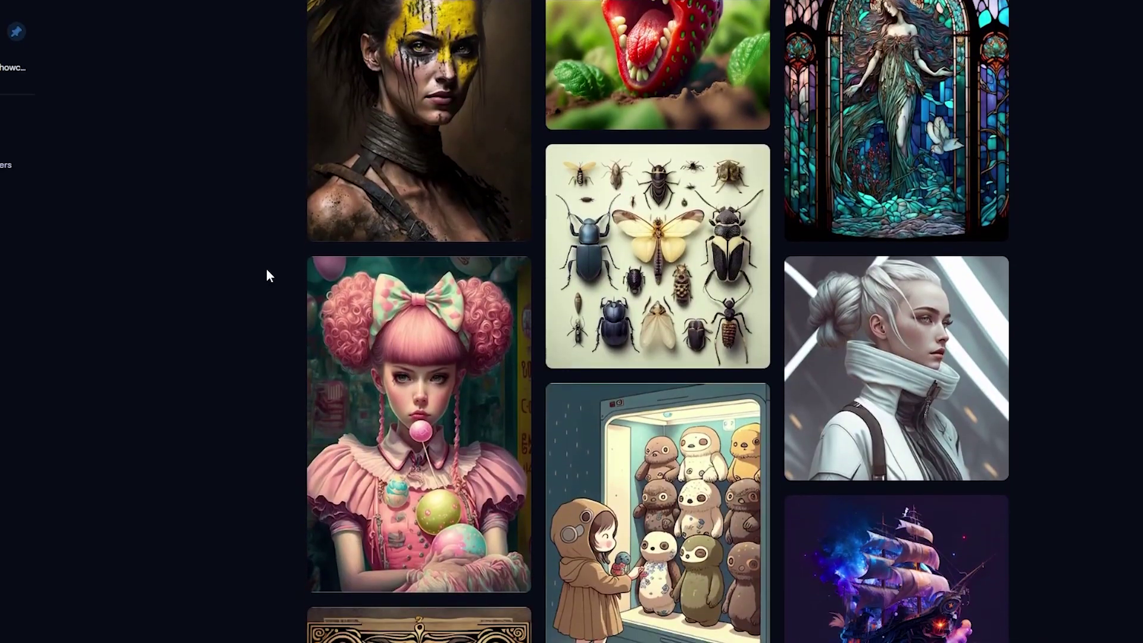
scroll(268, 271, down, 3)
scroll(267, 271, down, 3)
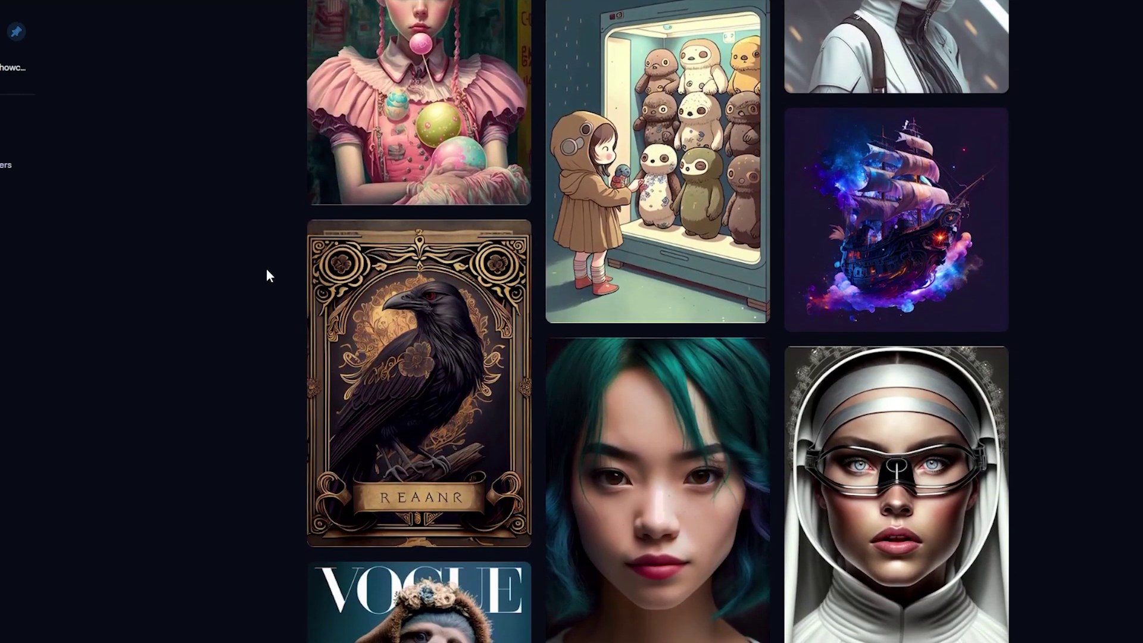
scroll(267, 275, down, 8)
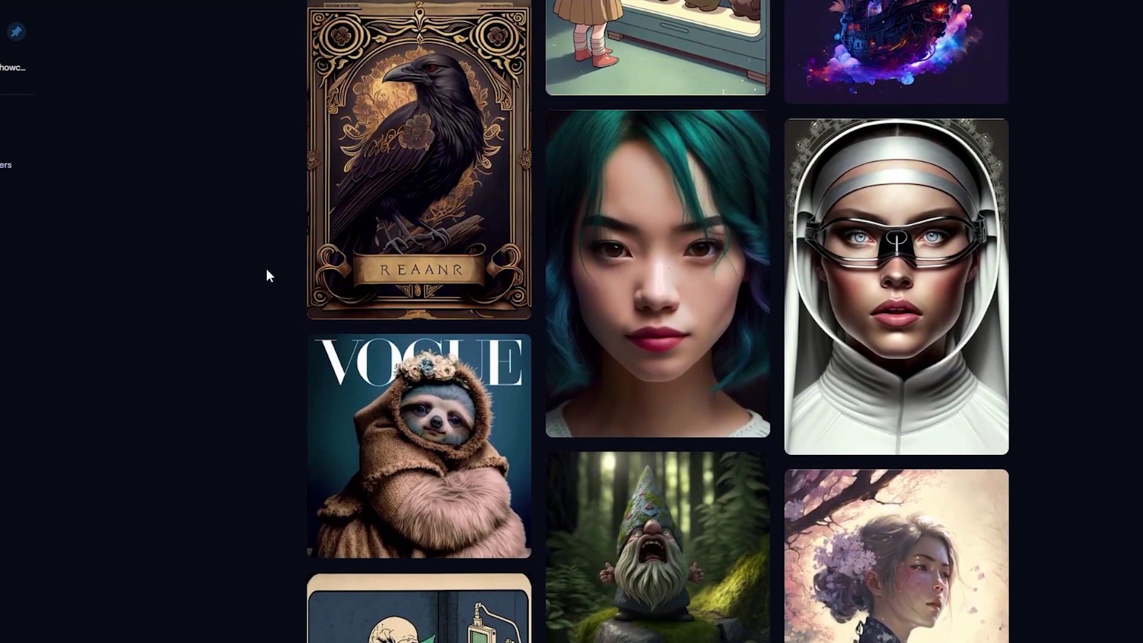
scroll(369, 309, down, 5)
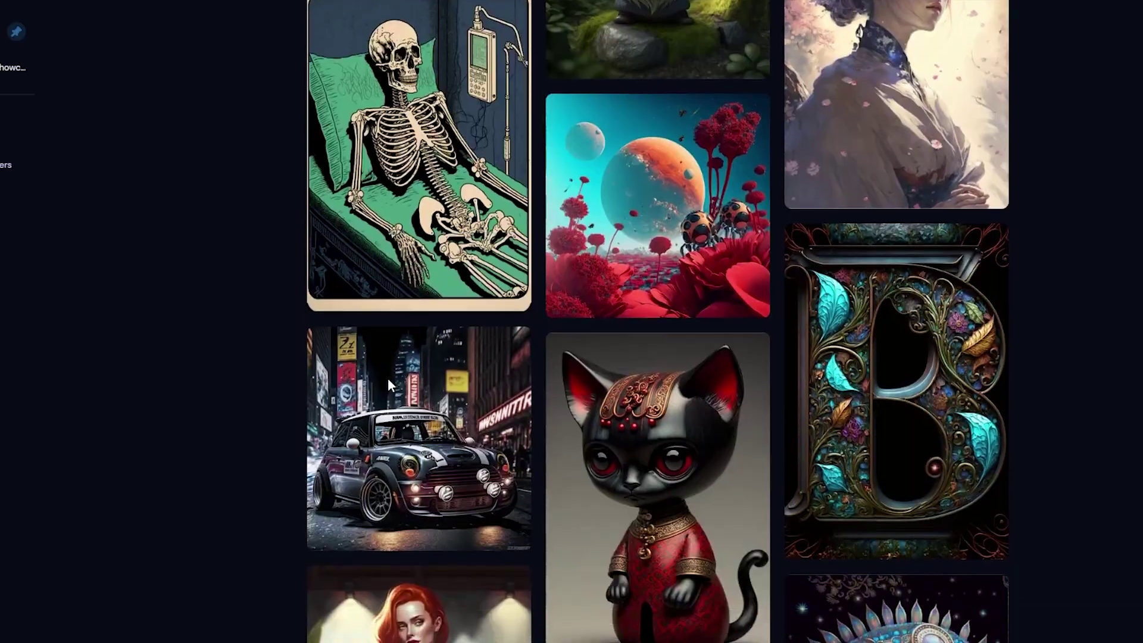
scroll(312, 300, down, 6)
scroll(314, 299, down, 14)
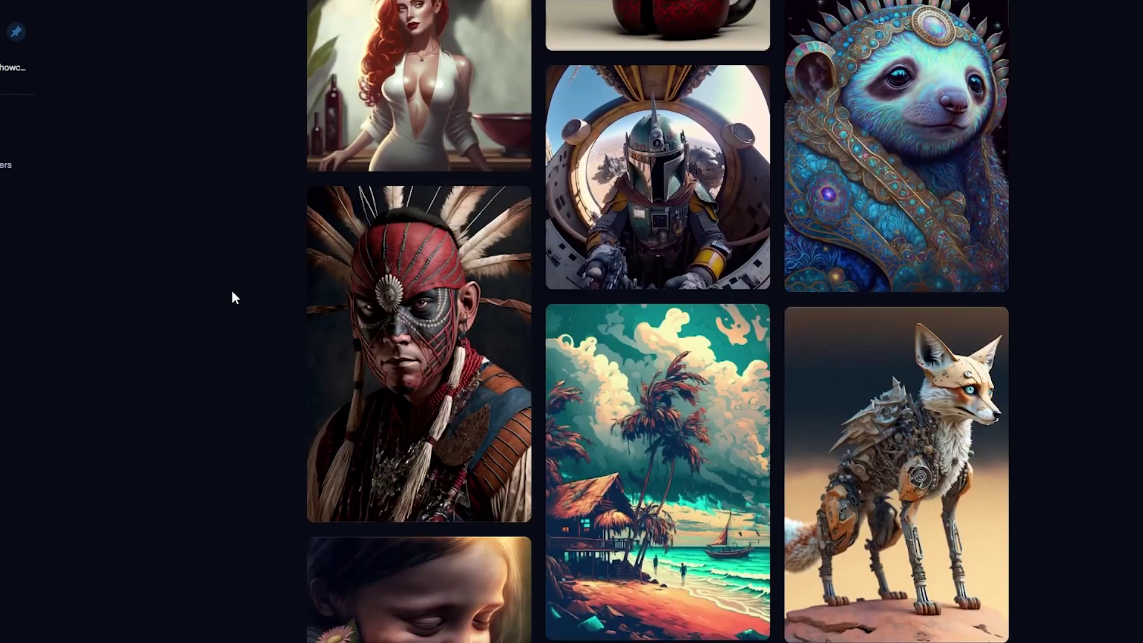
scroll(238, 299, down, 2)
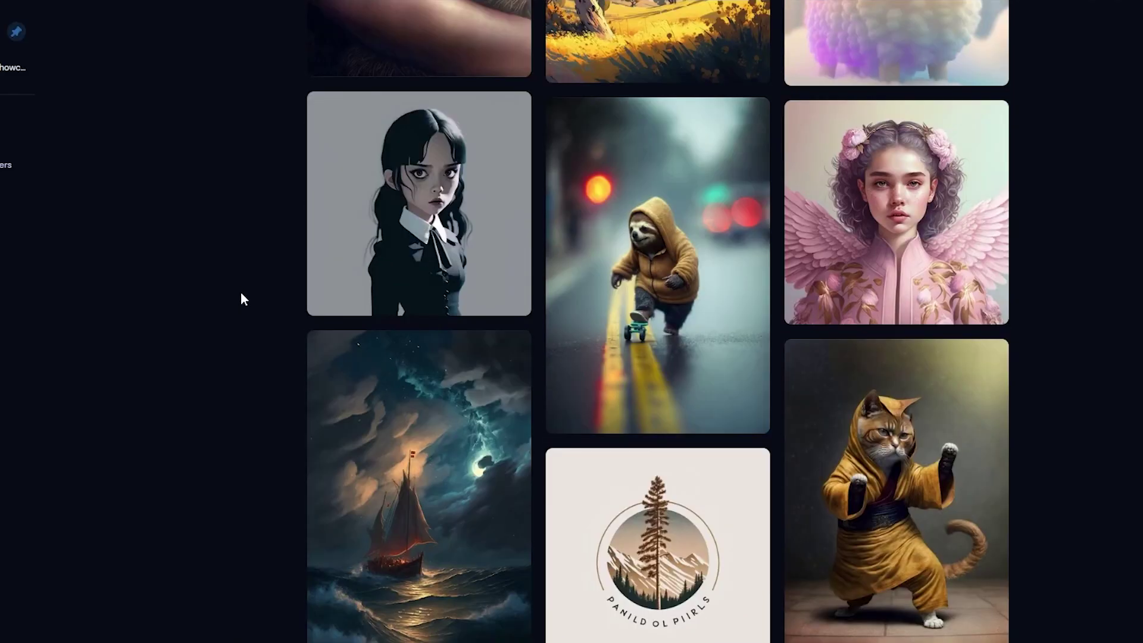
scroll(243, 299, down, 5)
scroll(241, 293, down, 6)
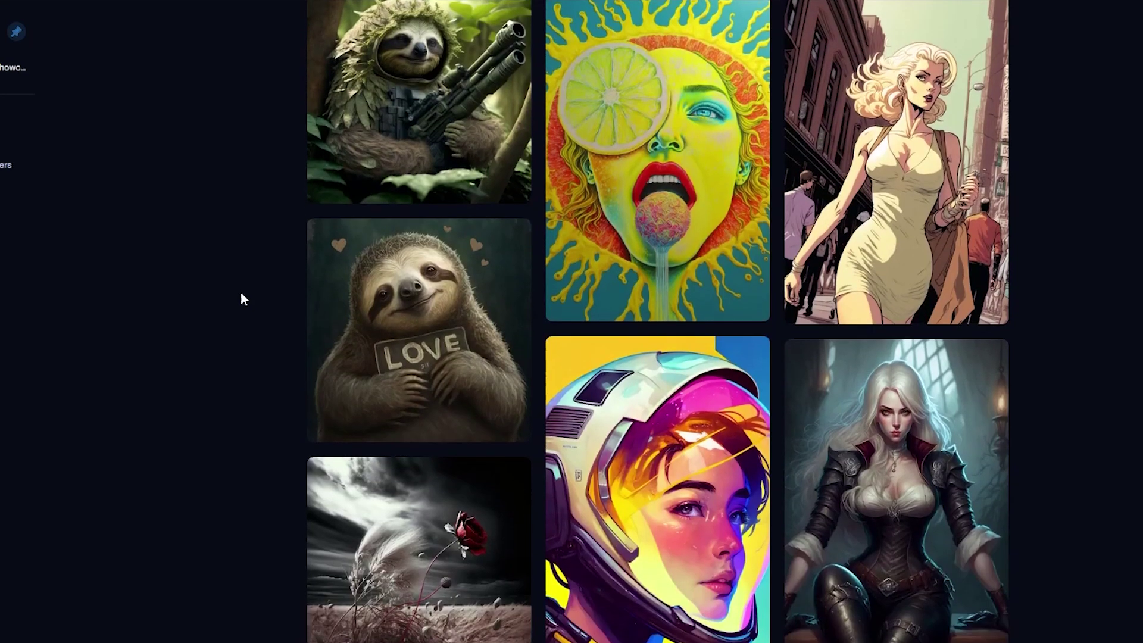
scroll(241, 292, down, 6)
scroll(240, 292, up, 7)
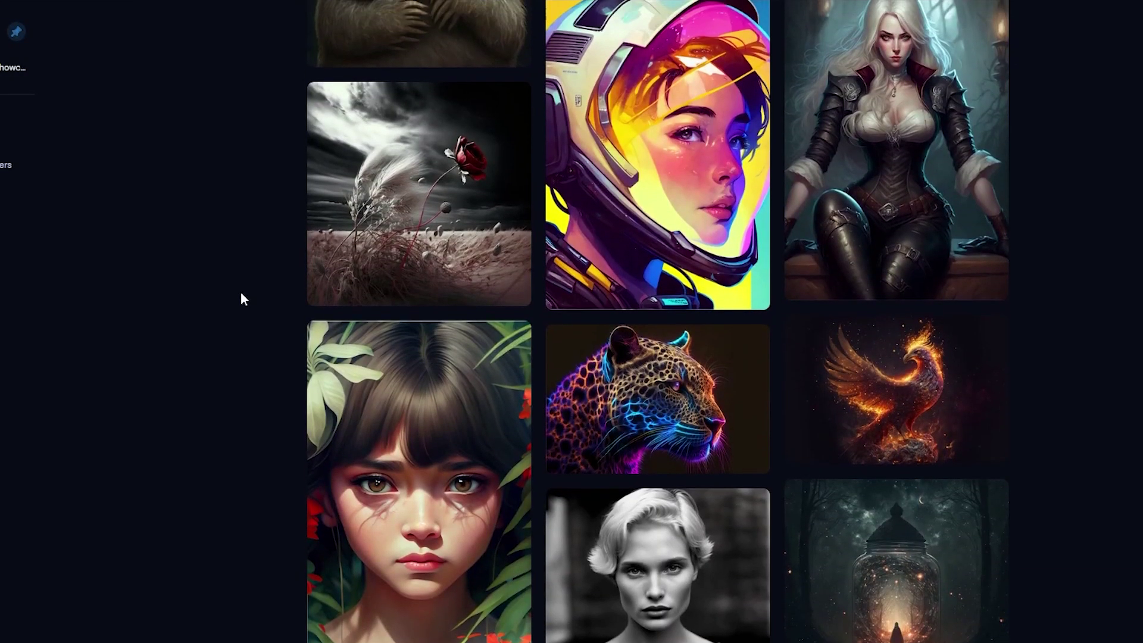
scroll(241, 291, down, 15)
scroll(242, 294, up, 15)
scroll(241, 293, down, 8)
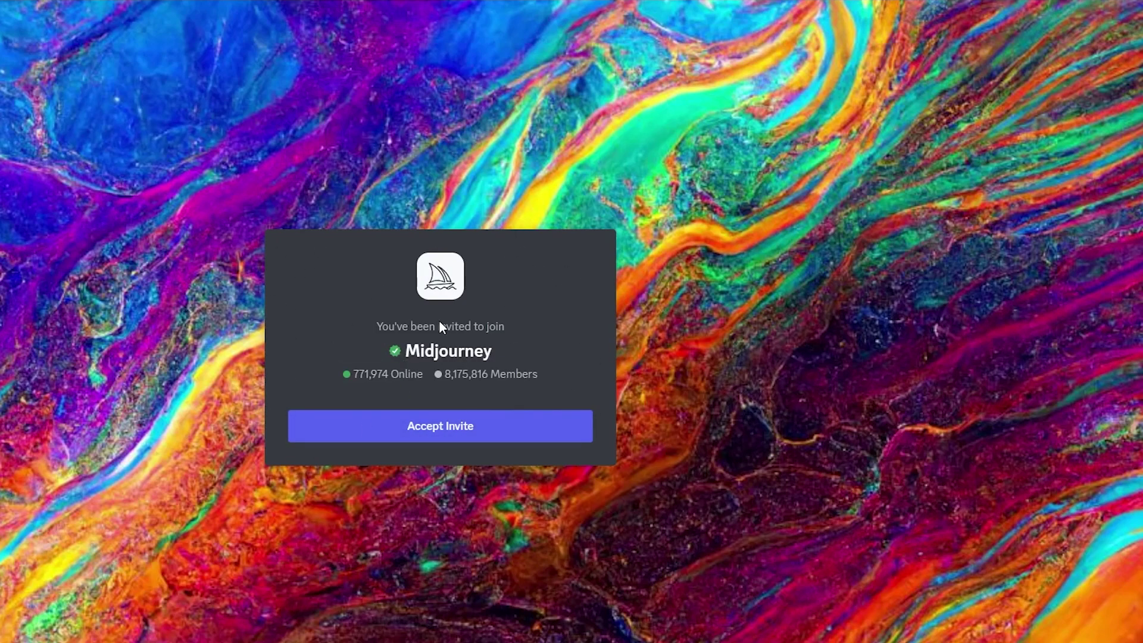
Accept the Discord invite to the Midjourney server and work through the human-verification challenge
click(427, 435)
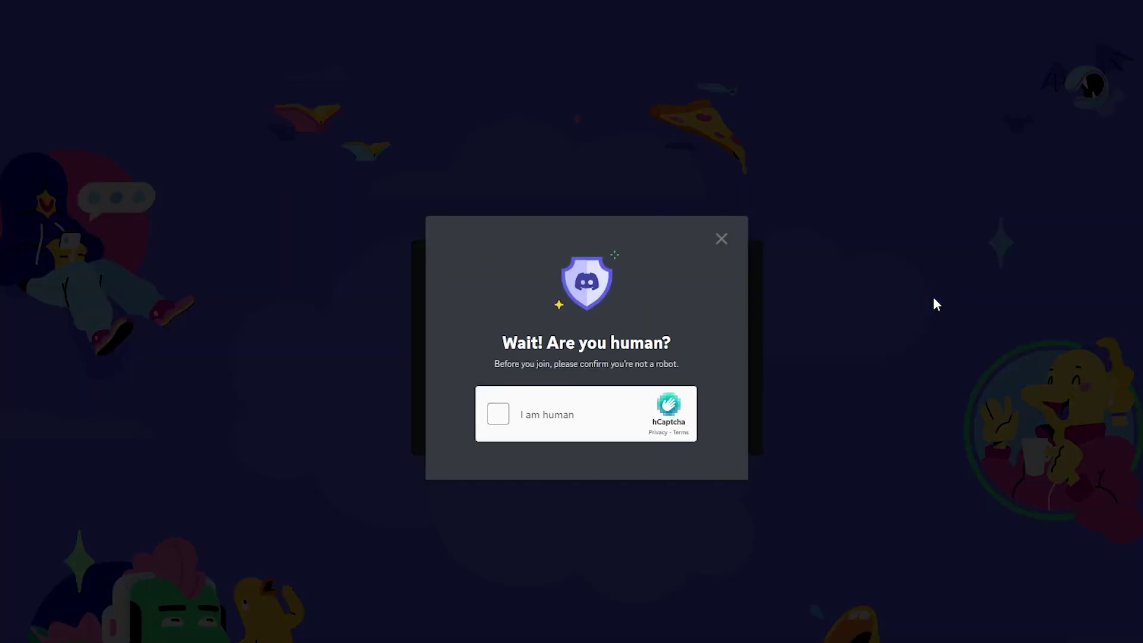
click(499, 415)
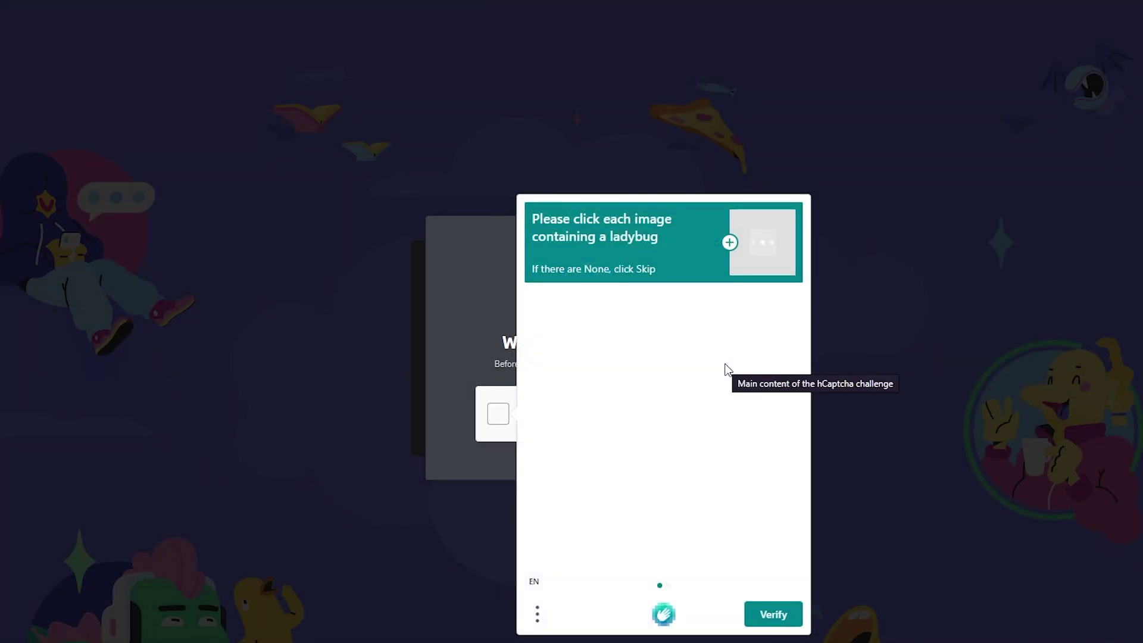
click(500, 415)
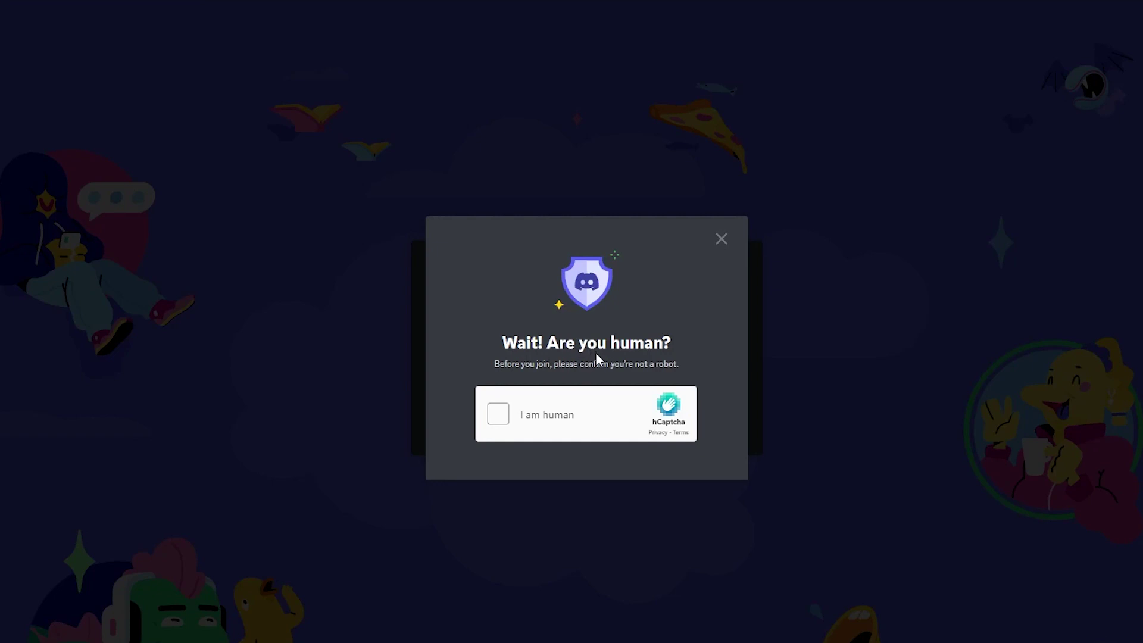
click(503, 415)
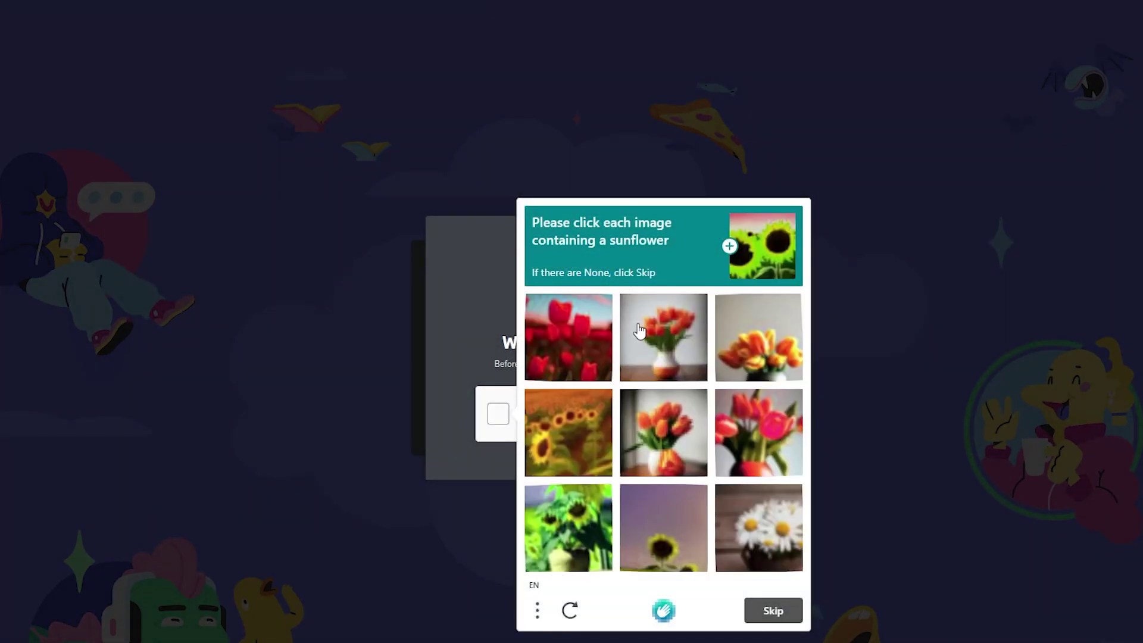
click(780, 611)
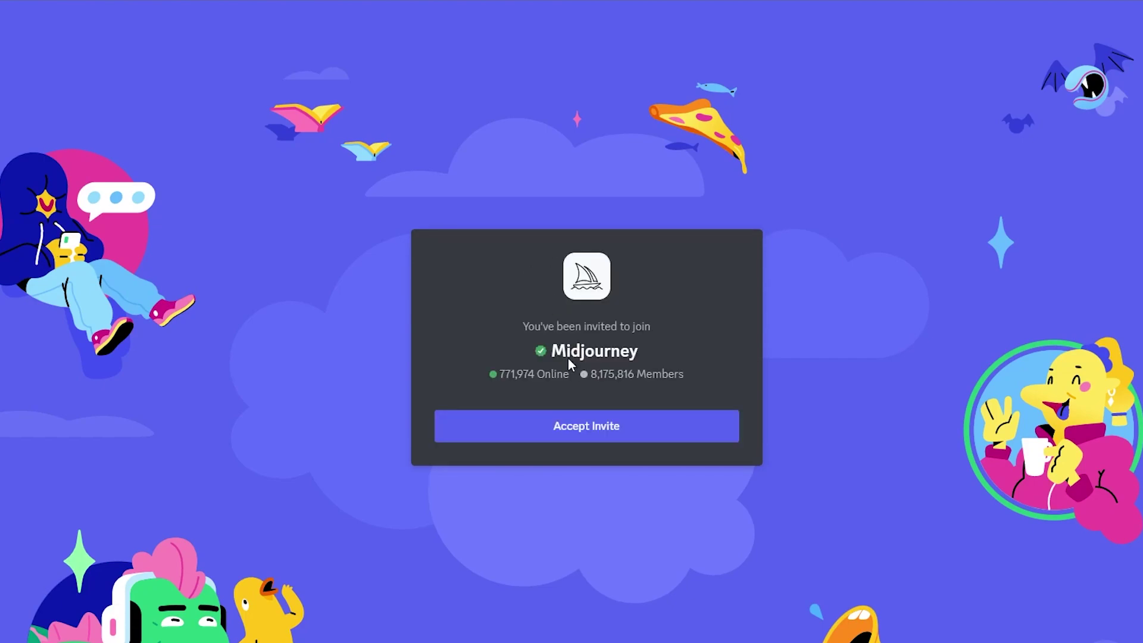
click(554, 420)
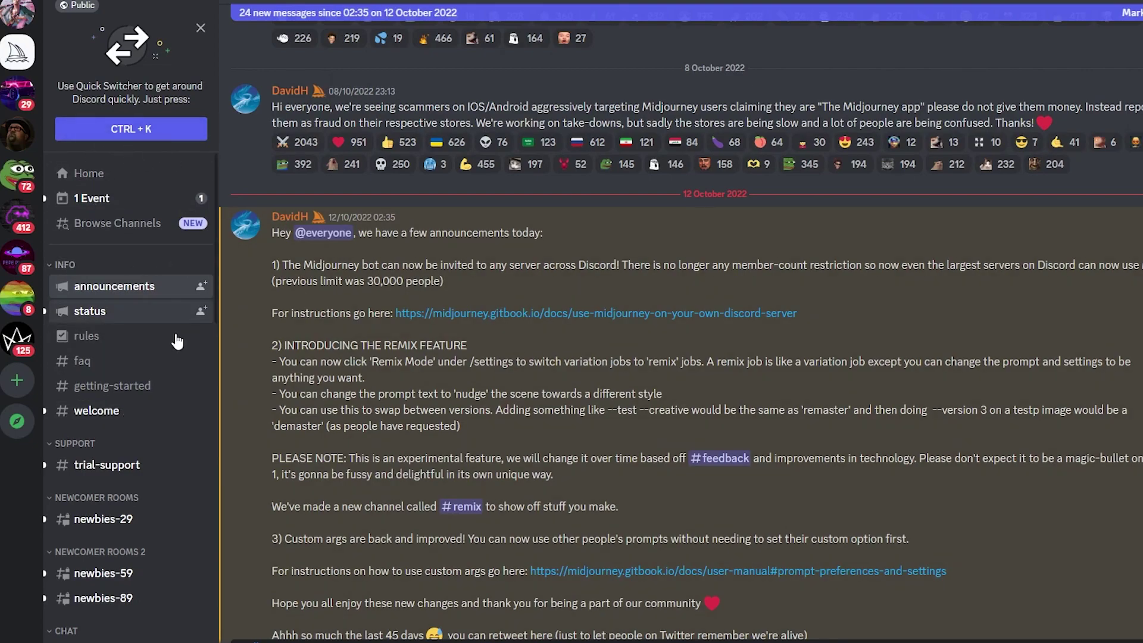
Find the newcomer rooms in the Midjourney server's channel list and open the newbies-29 channel
scroll(127, 469, down, 5)
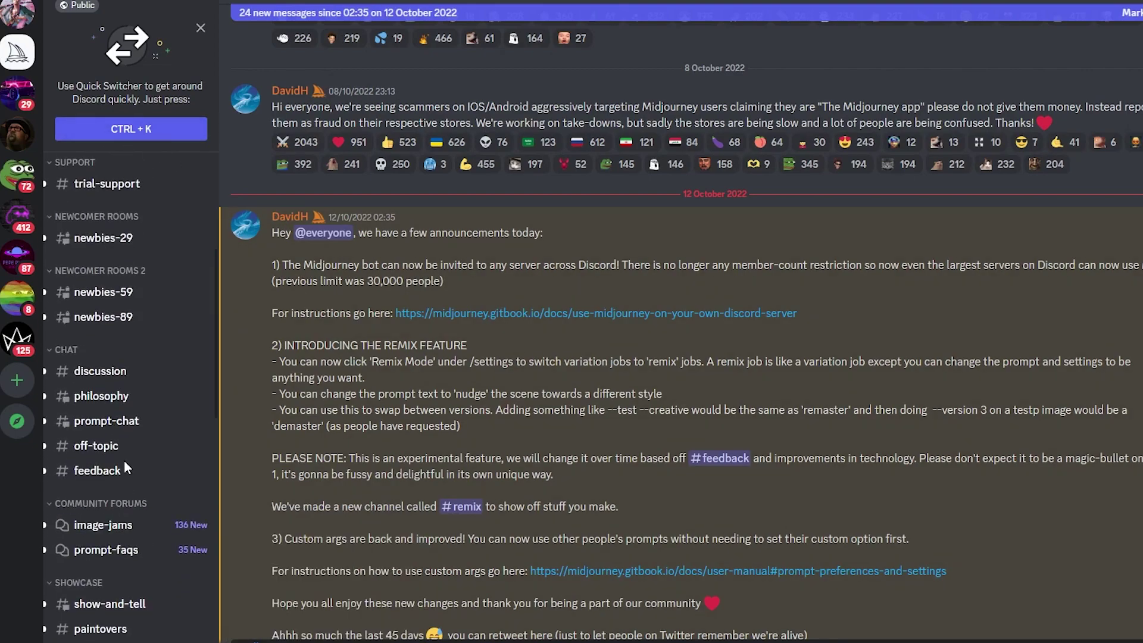
scroll(77, 333, up, 2)
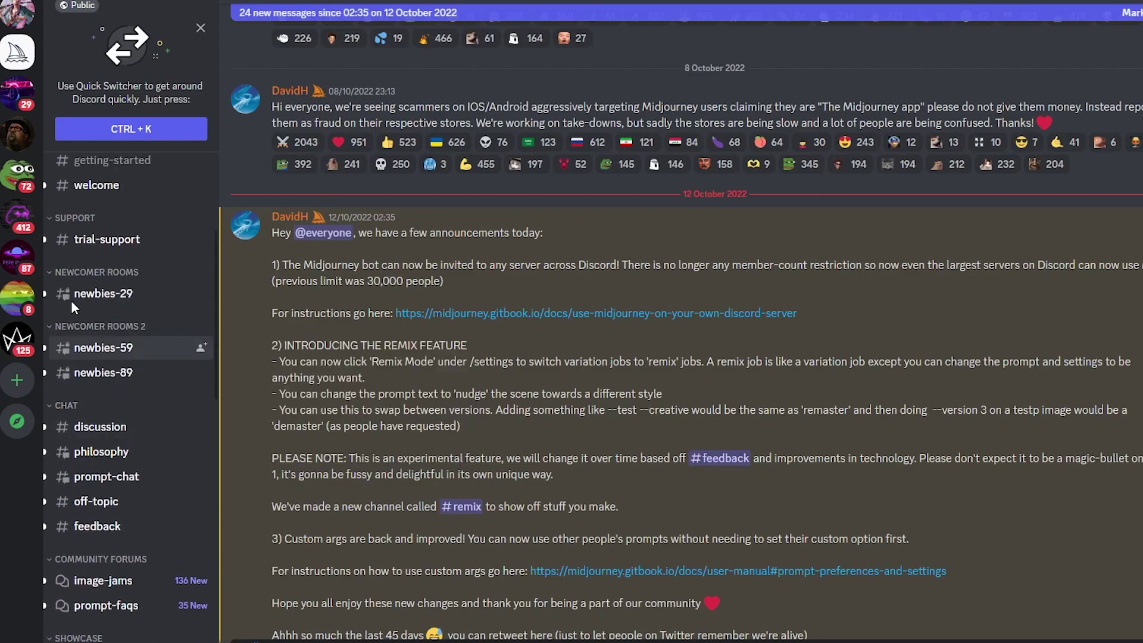
mouse_move(135, 353)
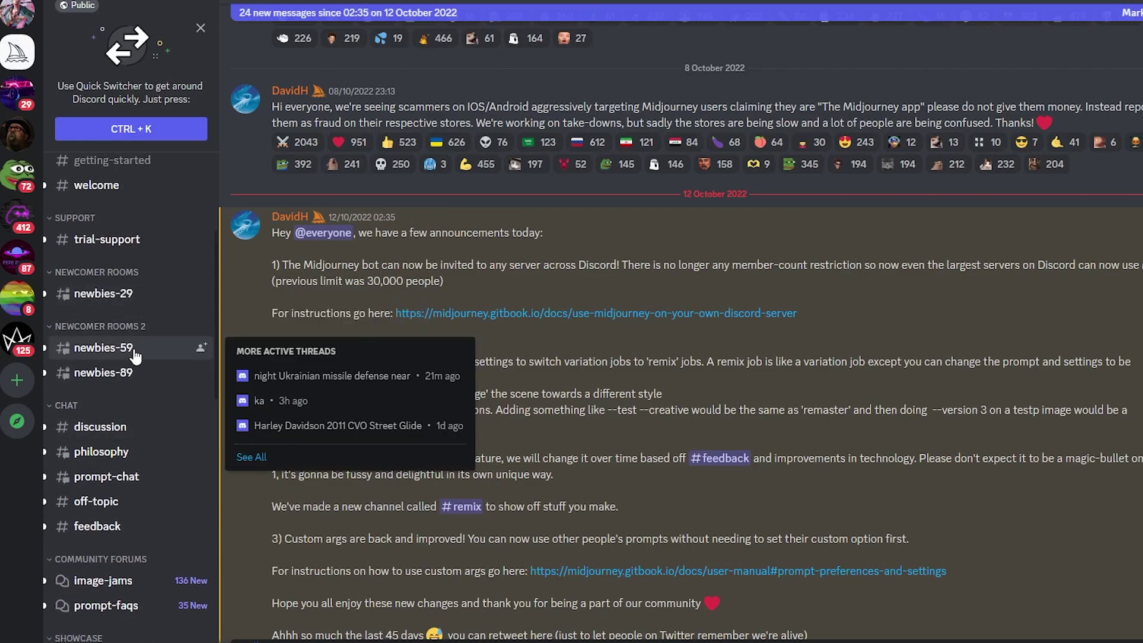
mouse_move(130, 375)
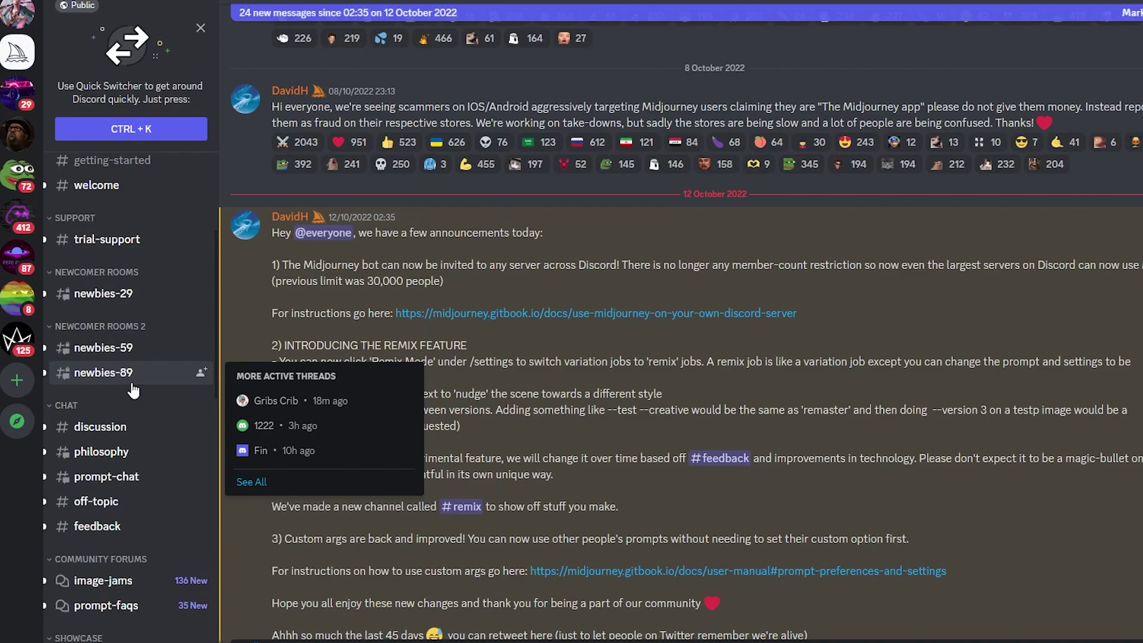
click(143, 296)
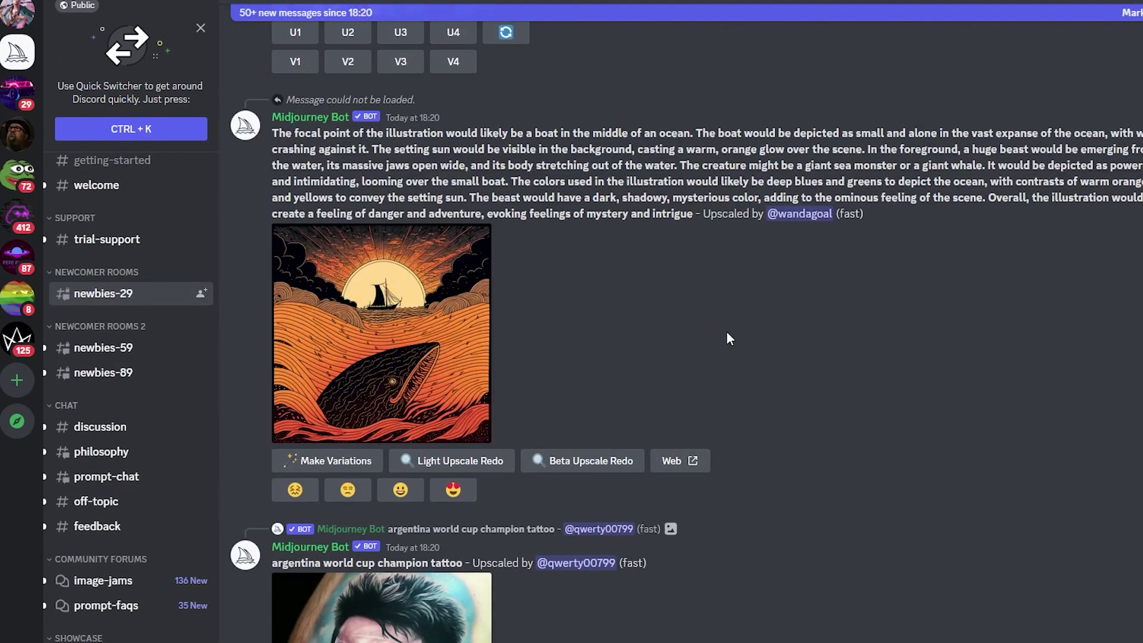
Look through the prompts and generated images that other members posted in the newbies-29 channel
scroll(730, 339, up, 5)
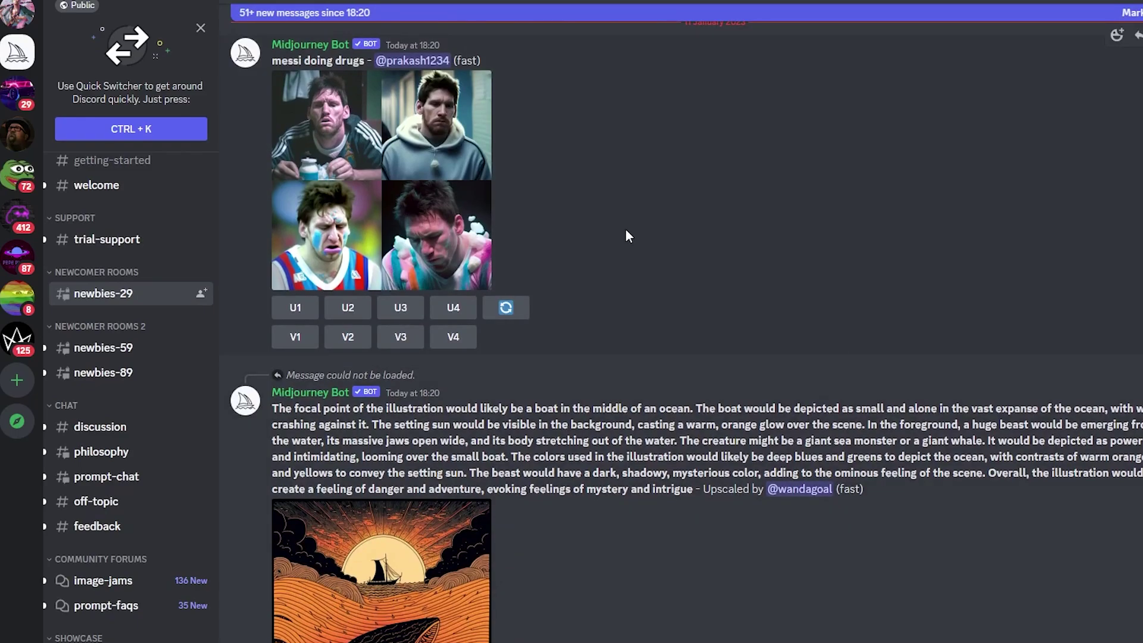
scroll(627, 235, up, 5)
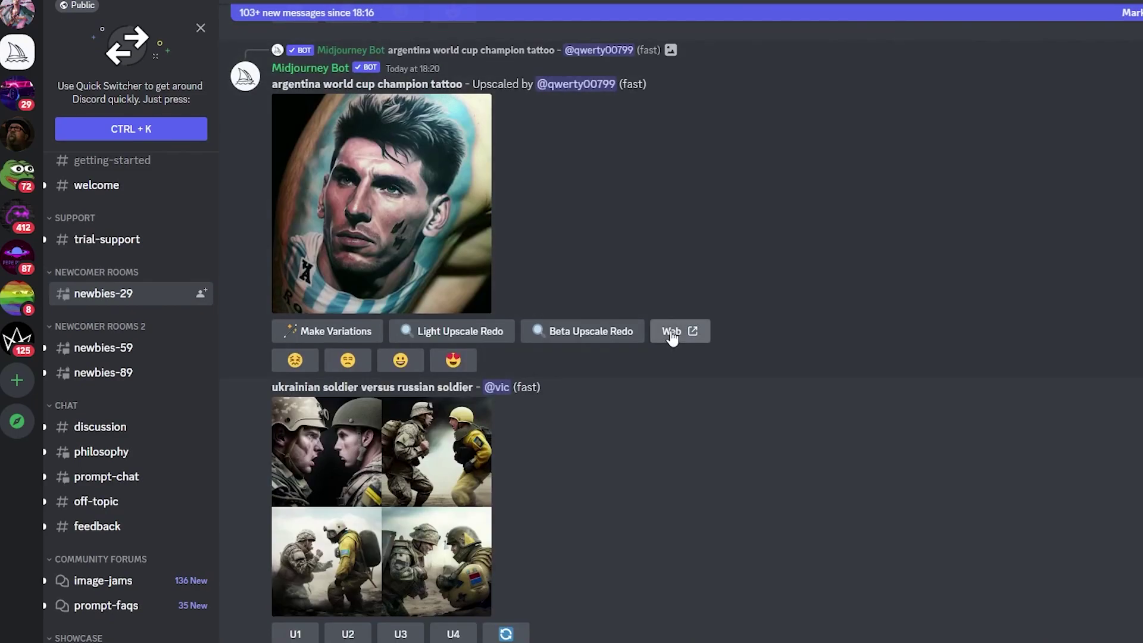
scroll(671, 332, down, 5)
scroll(832, 225, down, 15)
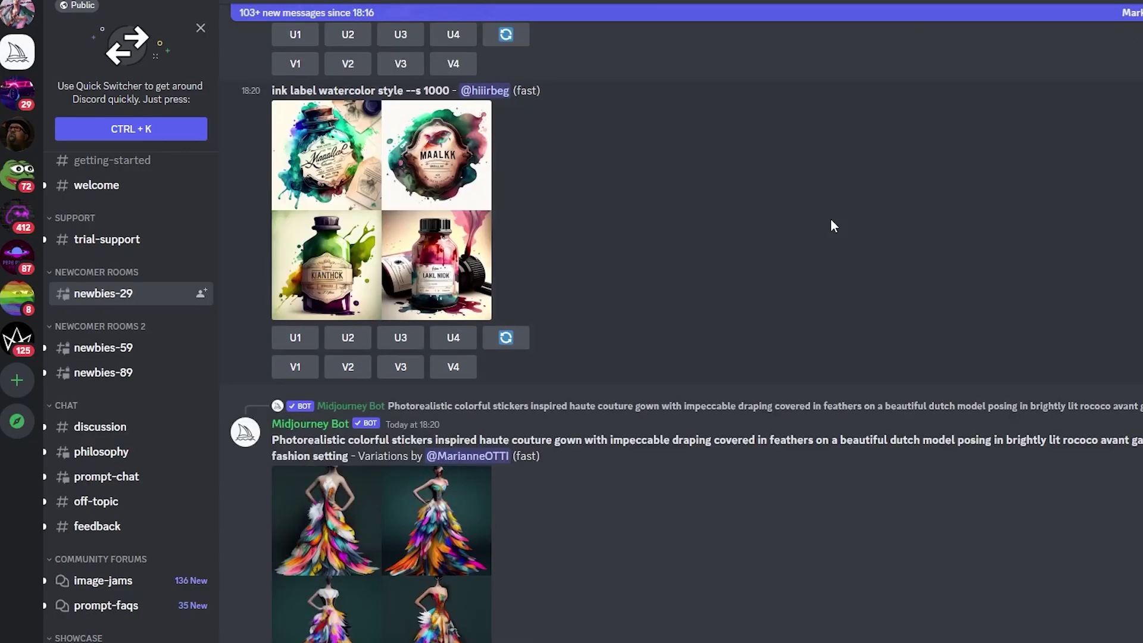
scroll(833, 225, down, 15)
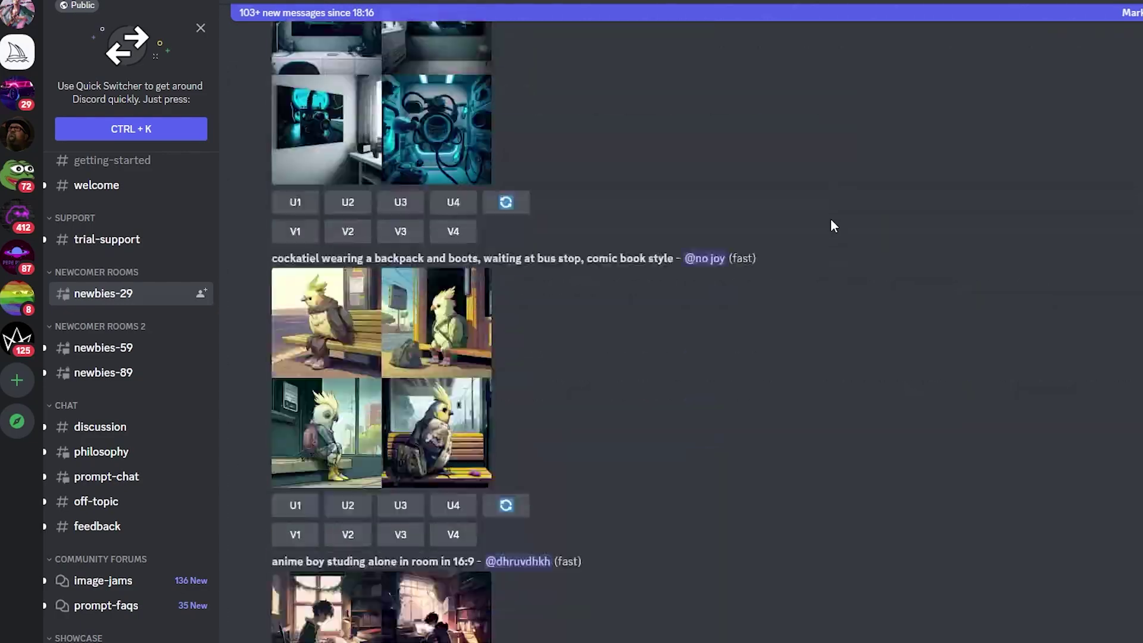
scroll(832, 225, down, 8)
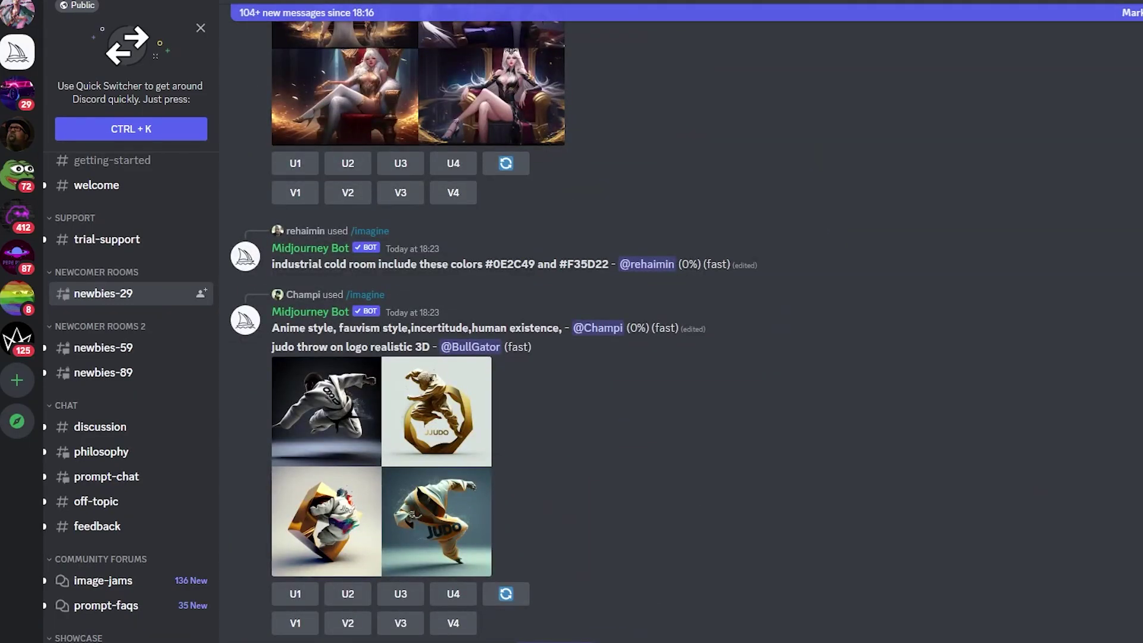
scroll(832, 225, down, 5)
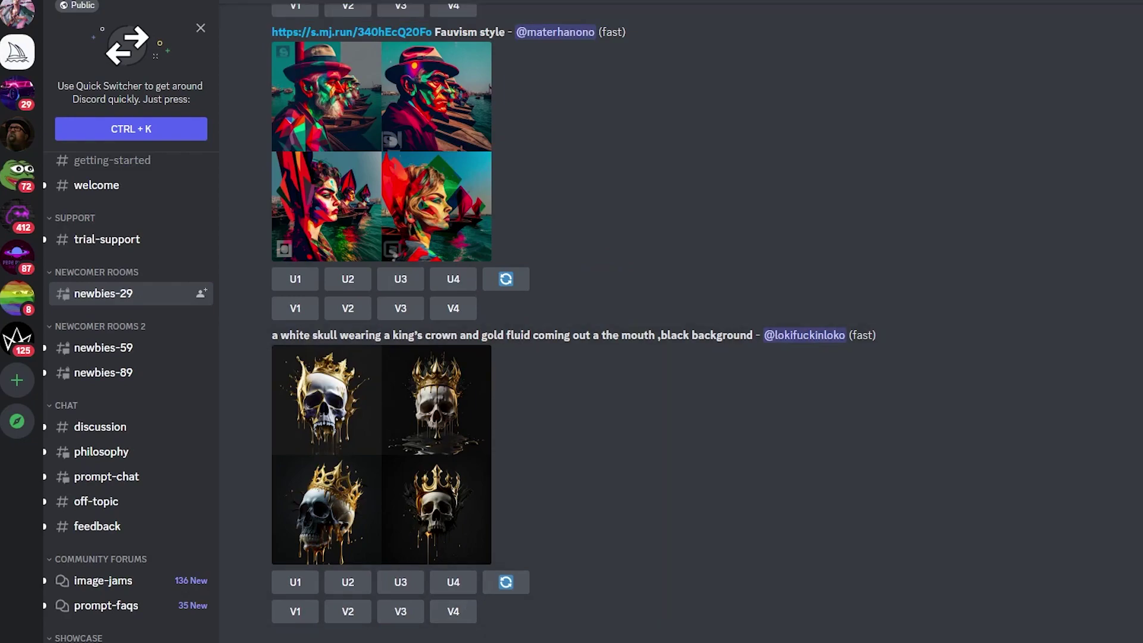
Submit an /imagine command in newbies-29 with the prompt "kid in his messy room listening to songs"
text(/imagi)
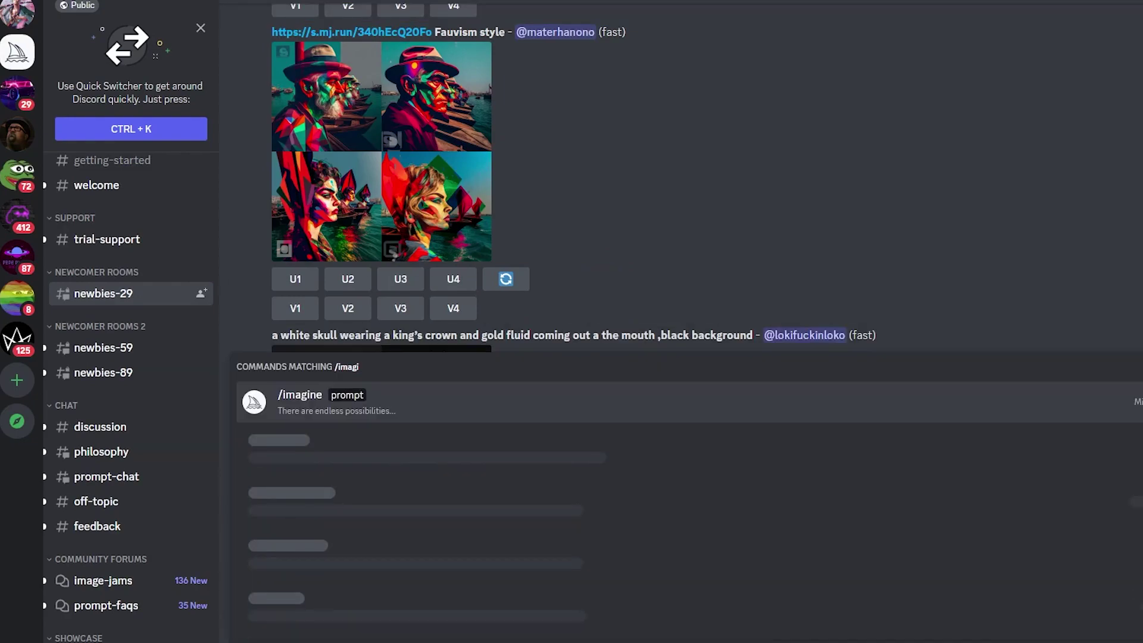
text(ne)
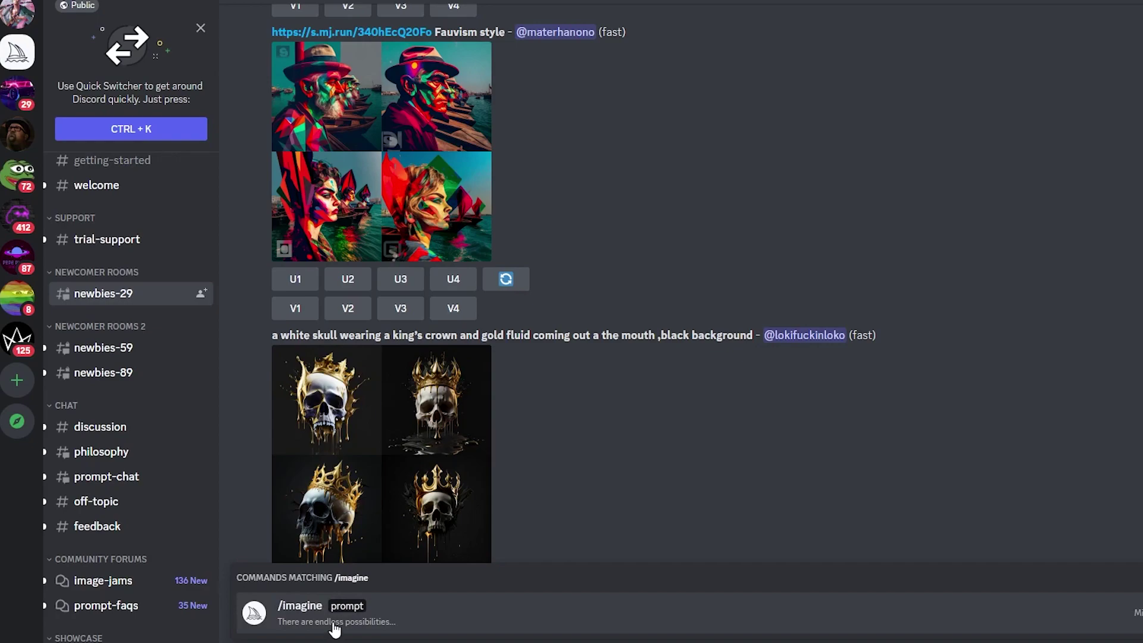
key(Tab)
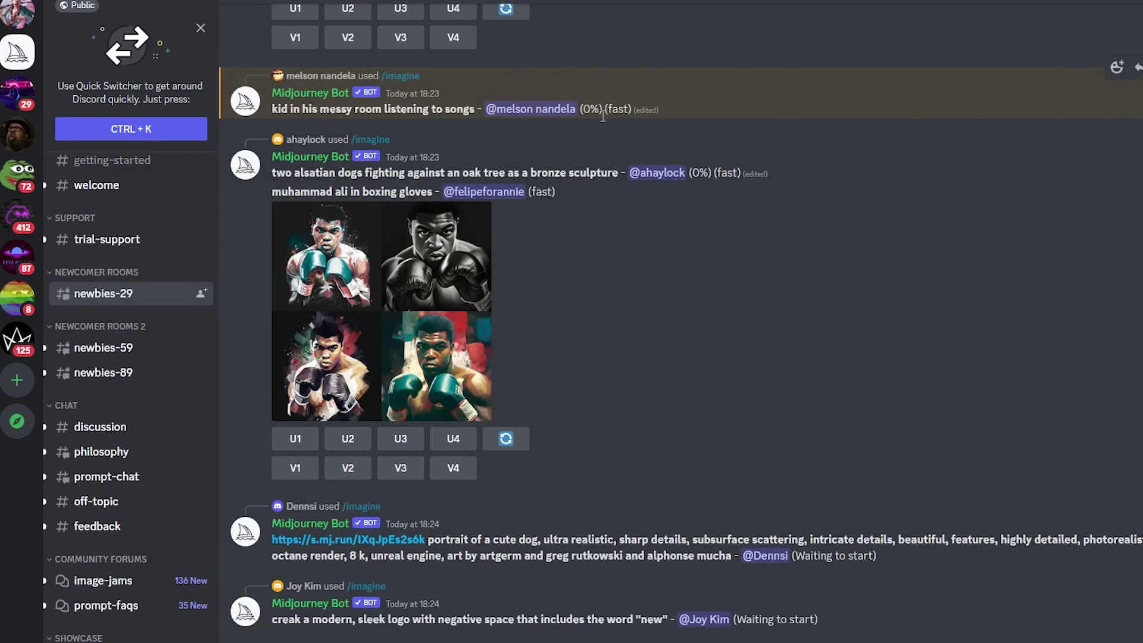
Follow the progress of the "kid in his messy room listening to songs" job in the channel and find its finished image grid
scroll(601, 112, up, 1)
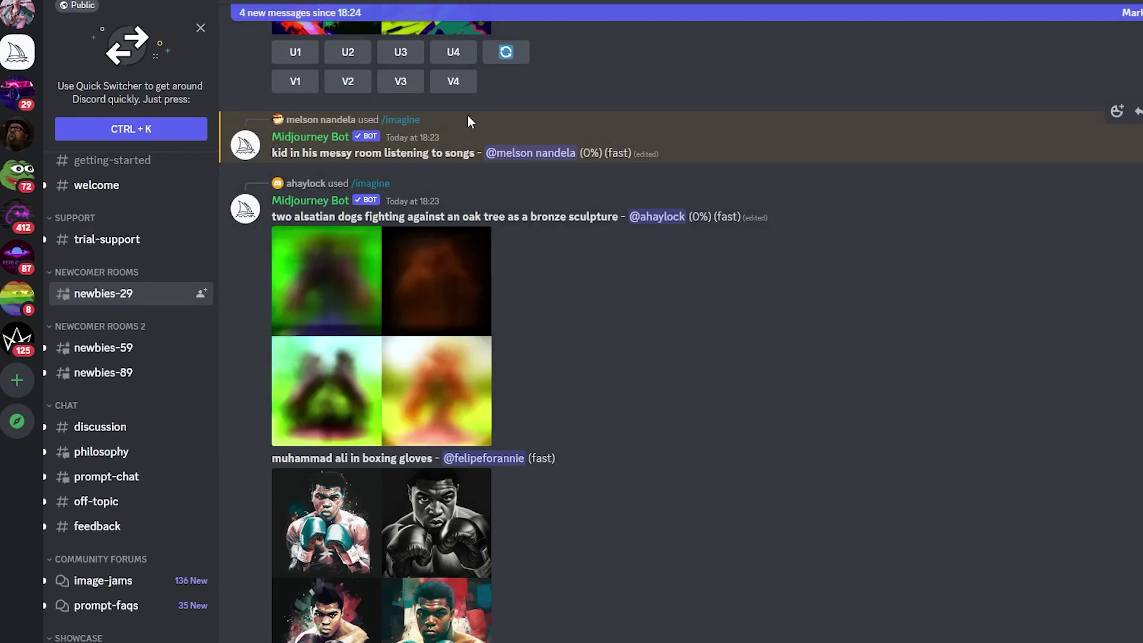
scroll(616, 137, up, 20)
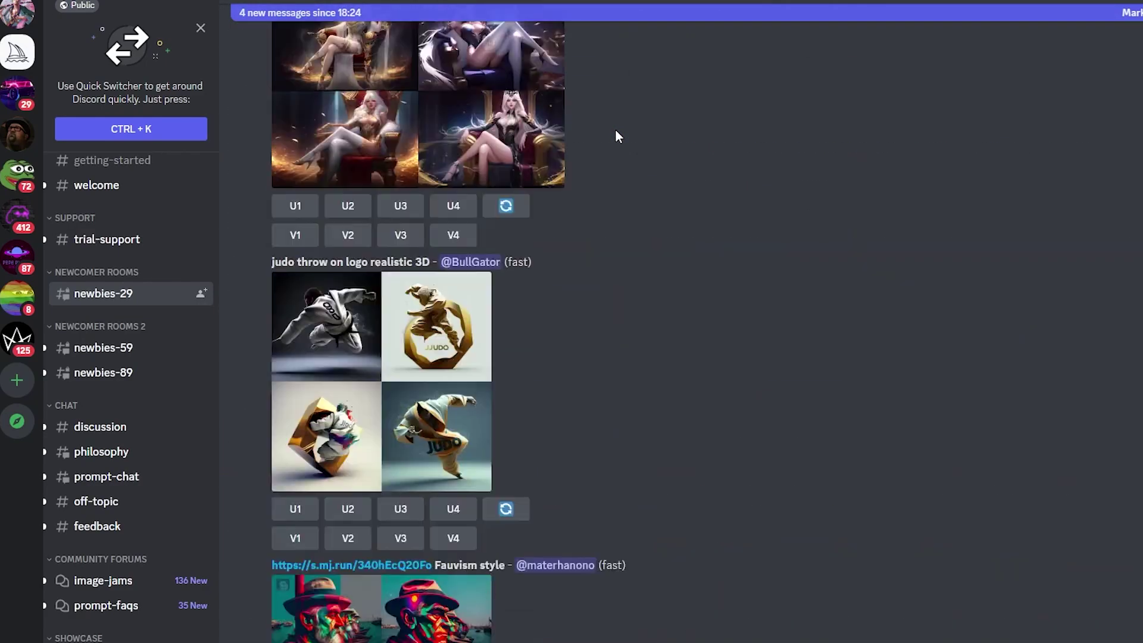
scroll(616, 136, down, 20)
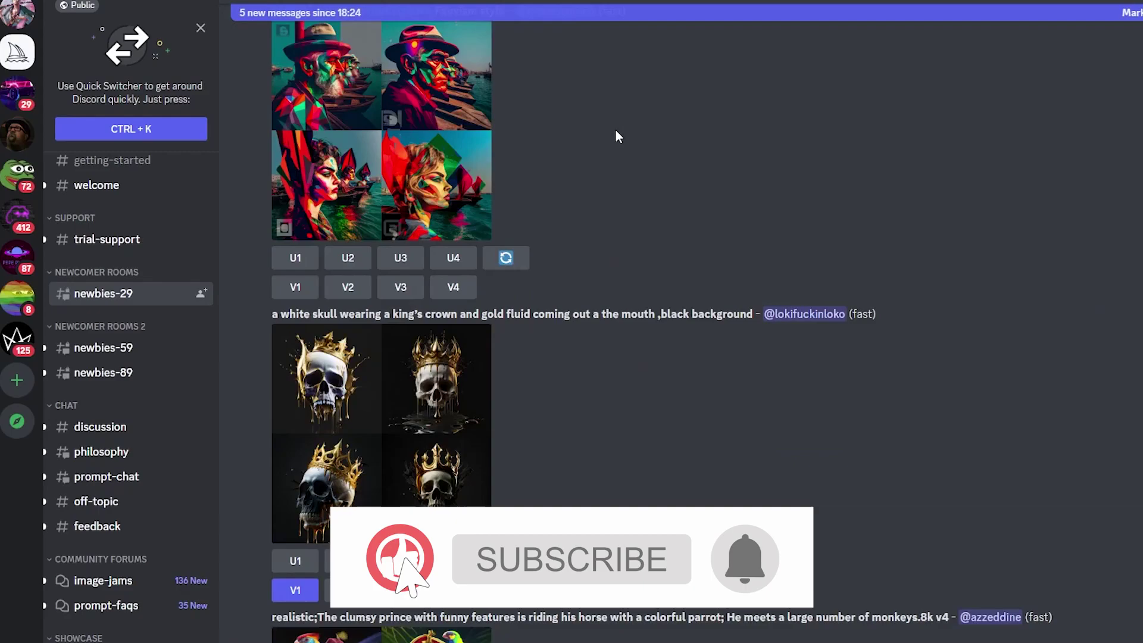
scroll(616, 129, down, 10)
scroll(616, 130, up, 3)
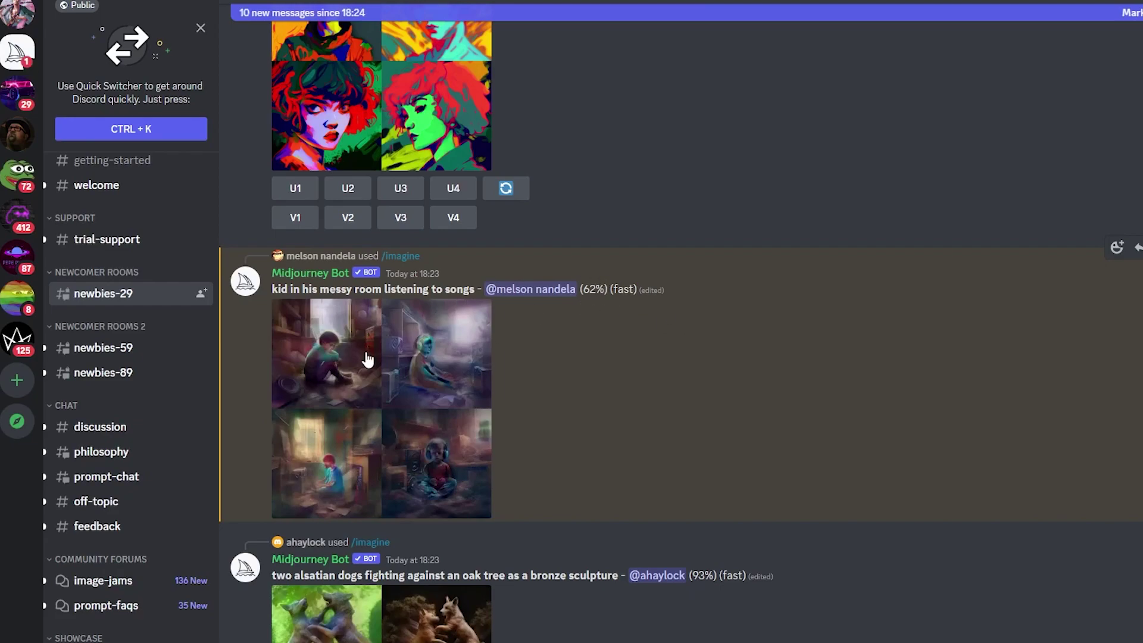
scroll(596, 396, down, 5)
scroll(597, 401, up, 15)
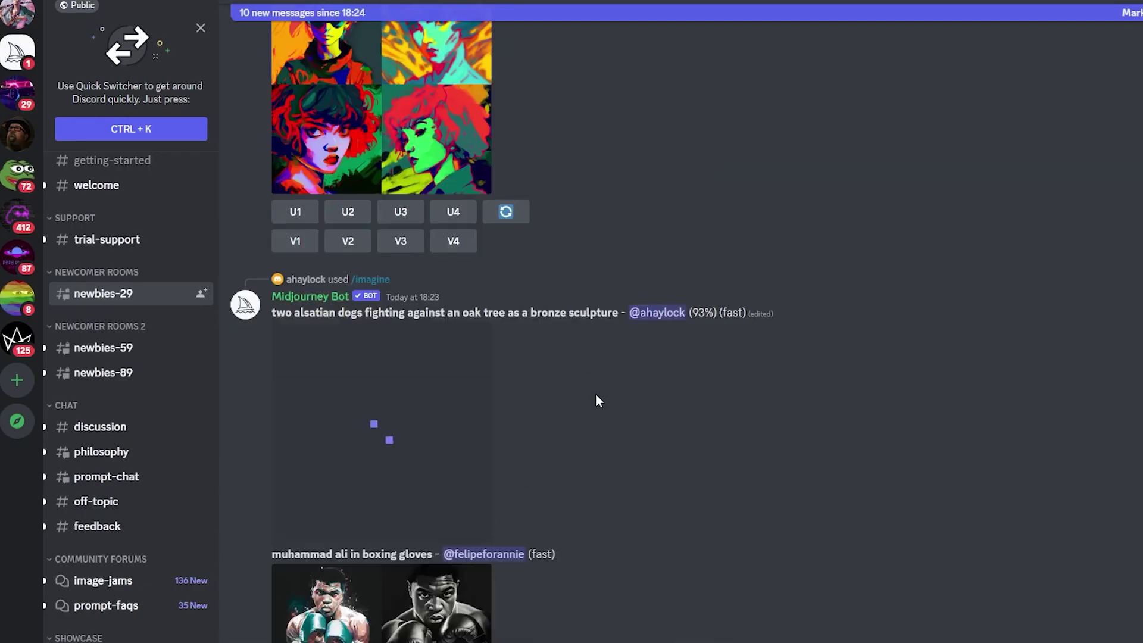
scroll(597, 400, down, 20)
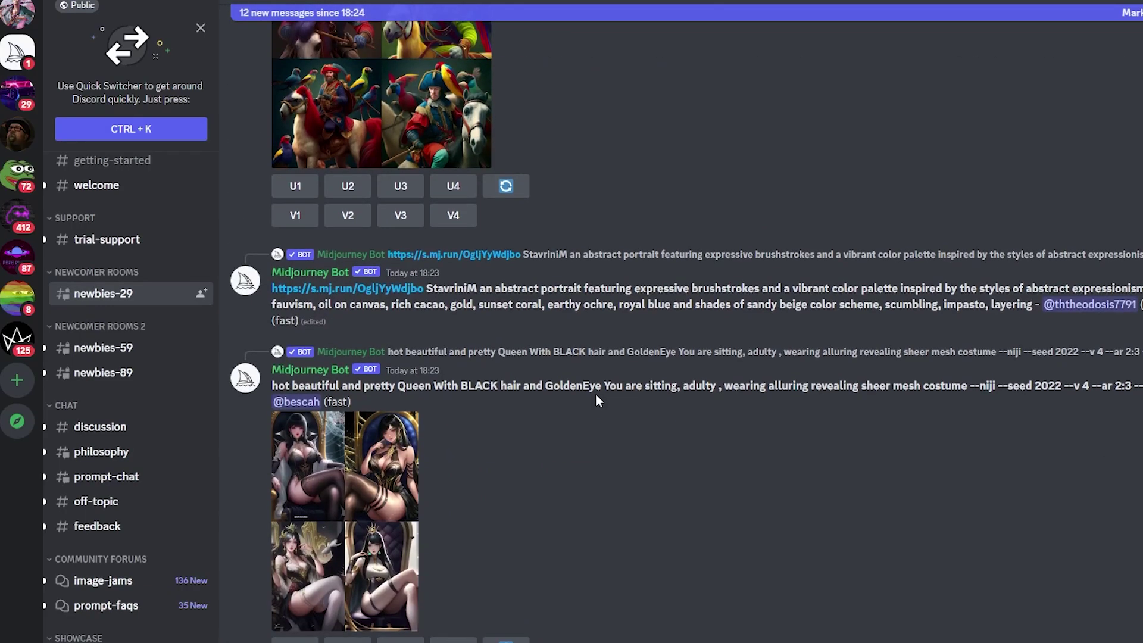
scroll(597, 401, down, 15)
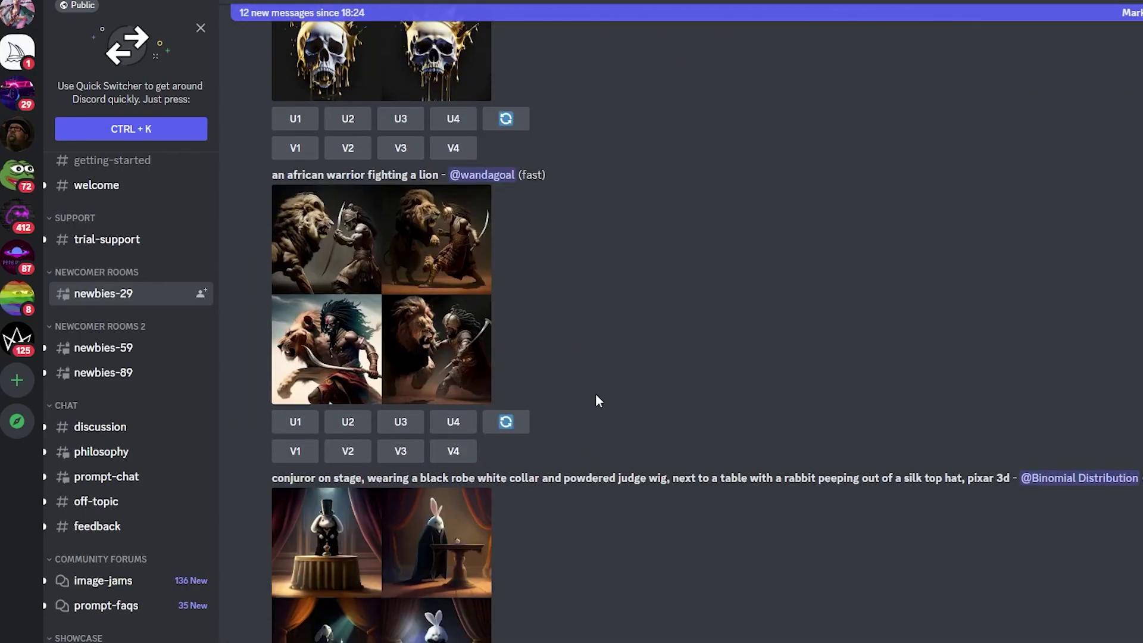
scroll(596, 395, down, 20)
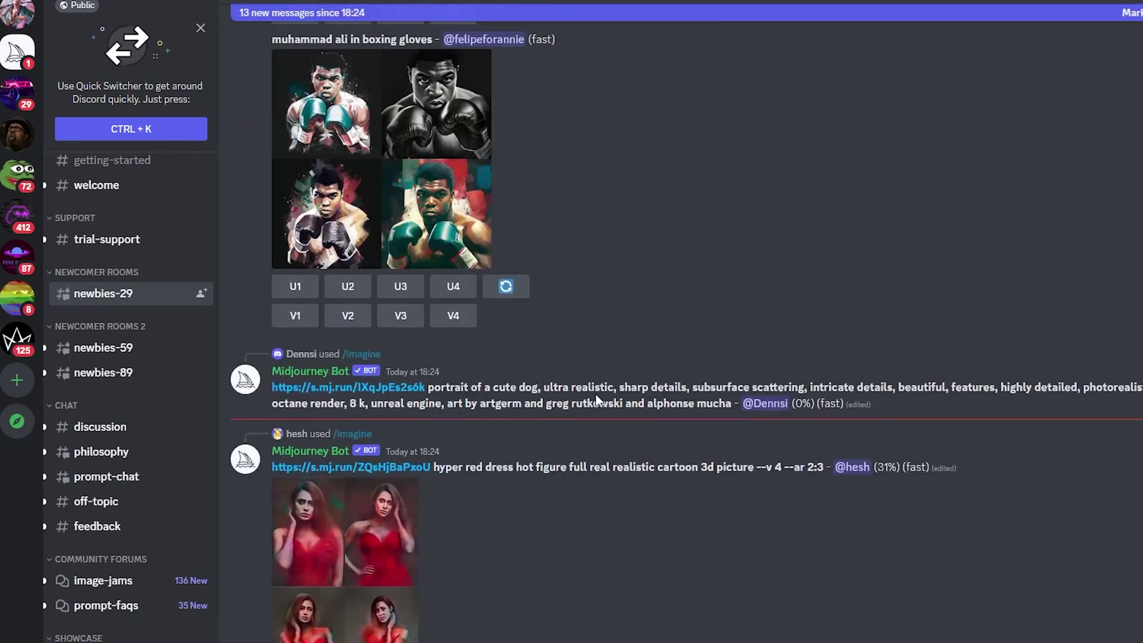
scroll(597, 400, down, 20)
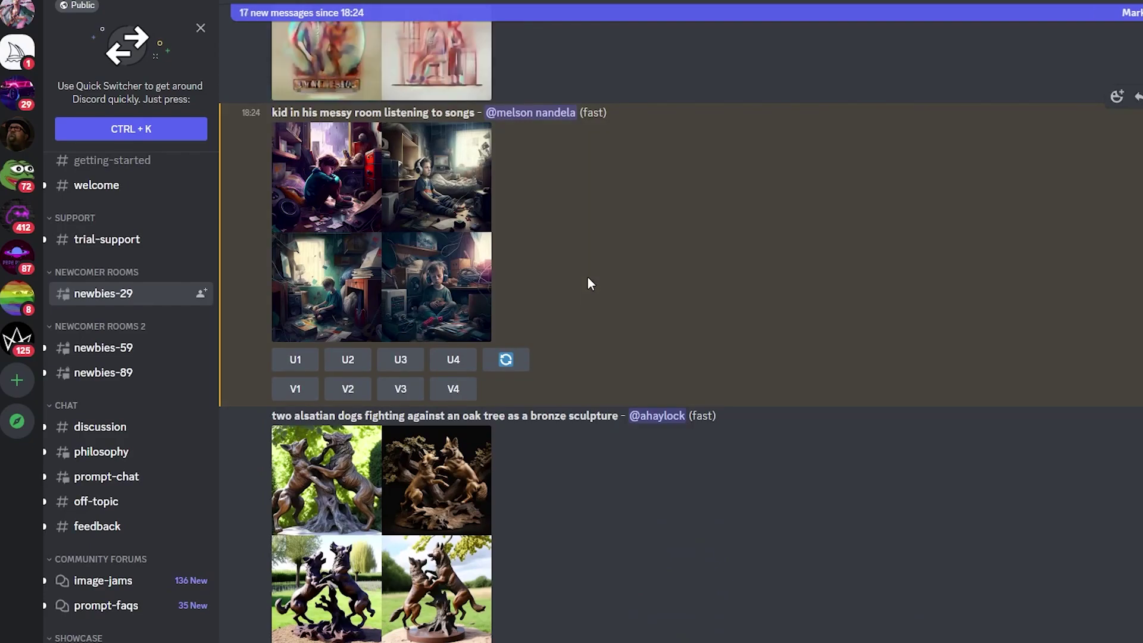
Examine the four messy-room images at enlarged size and request variations of the third image (V3)
click(348, 227)
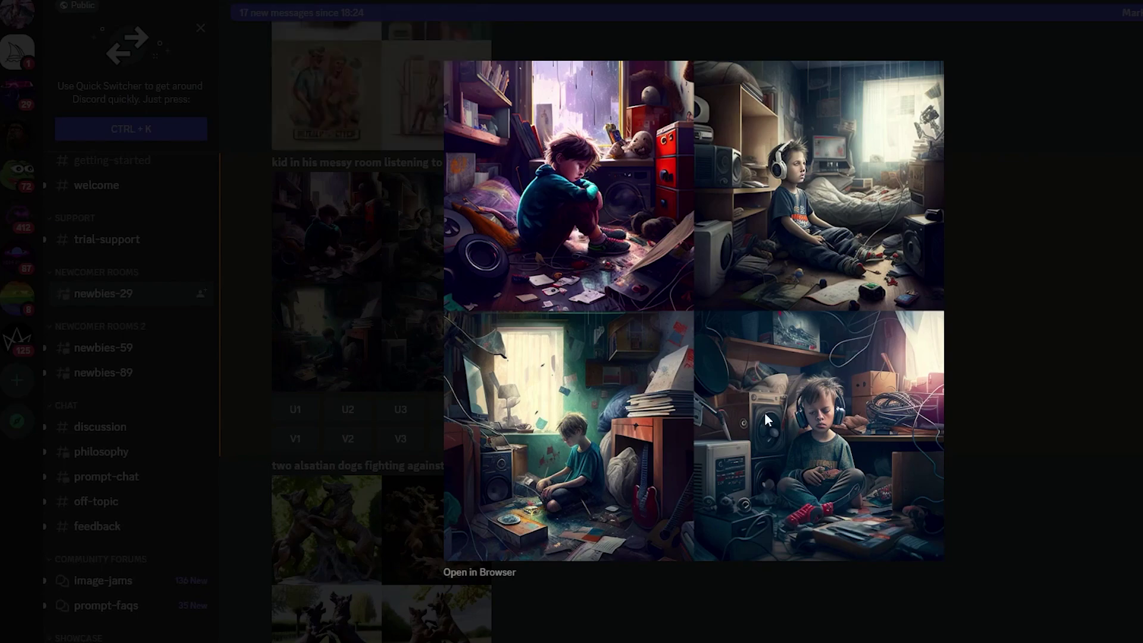
click(1050, 397)
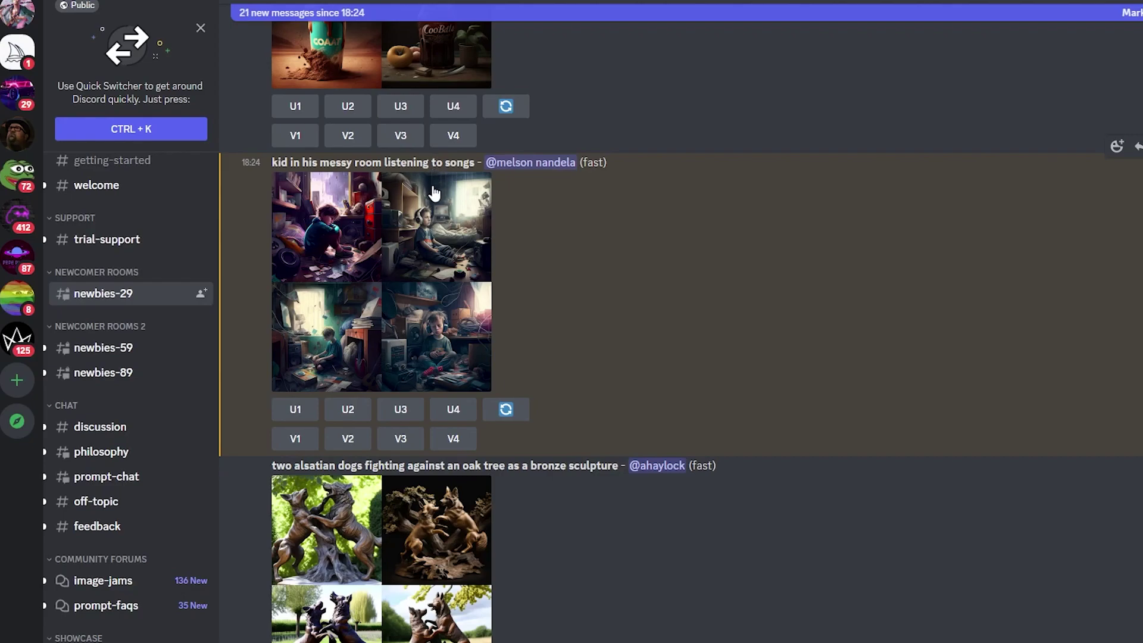
click(403, 289)
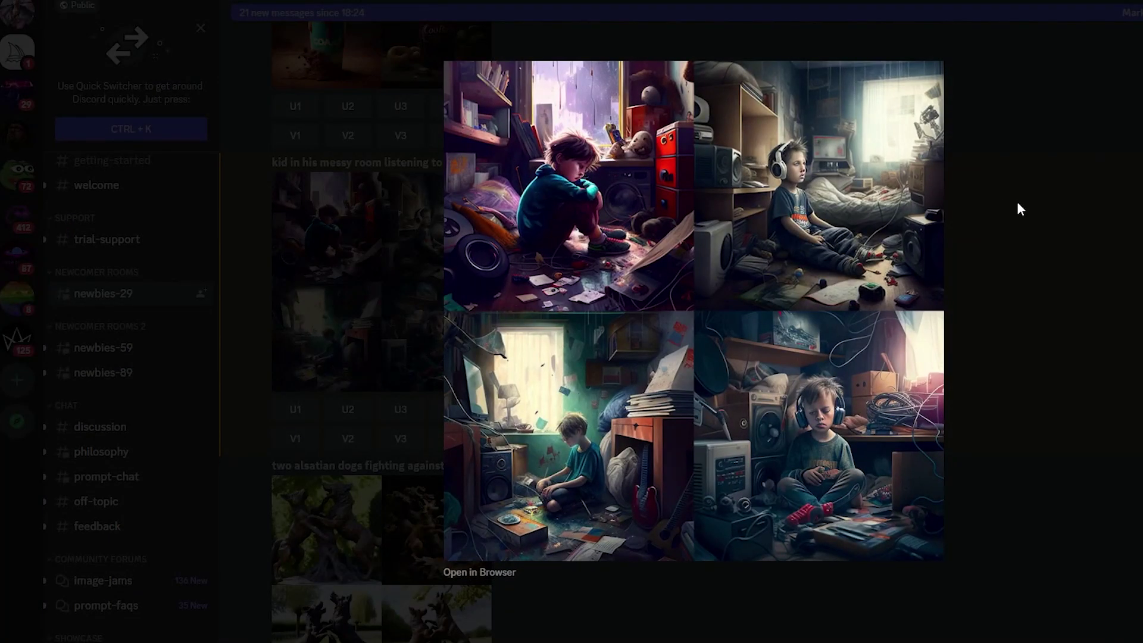
click(1008, 270)
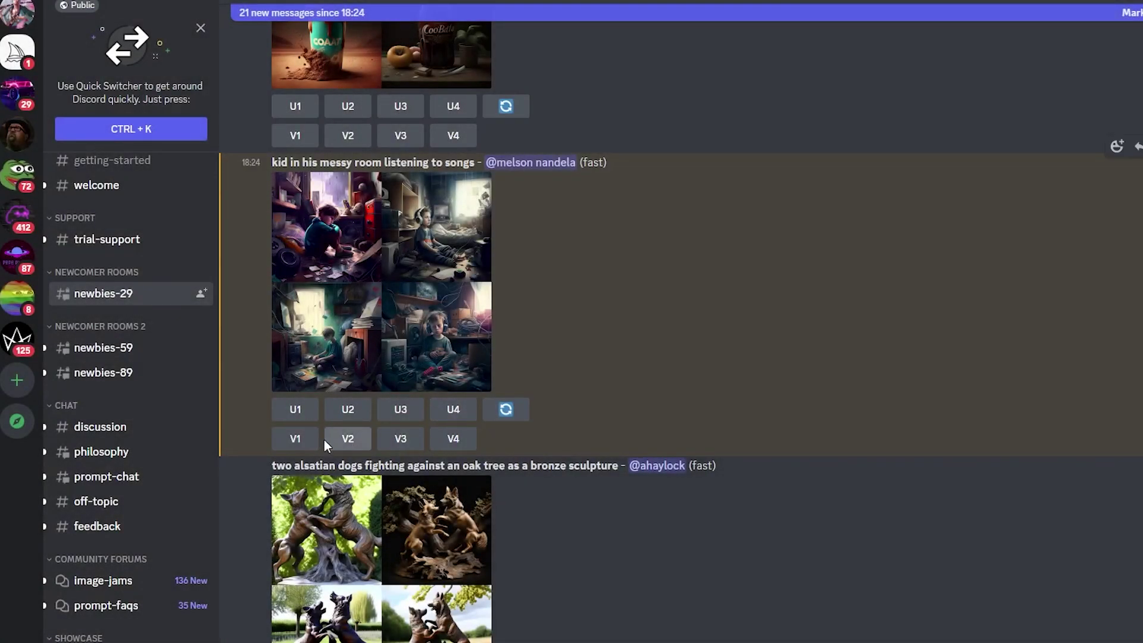
click(357, 290)
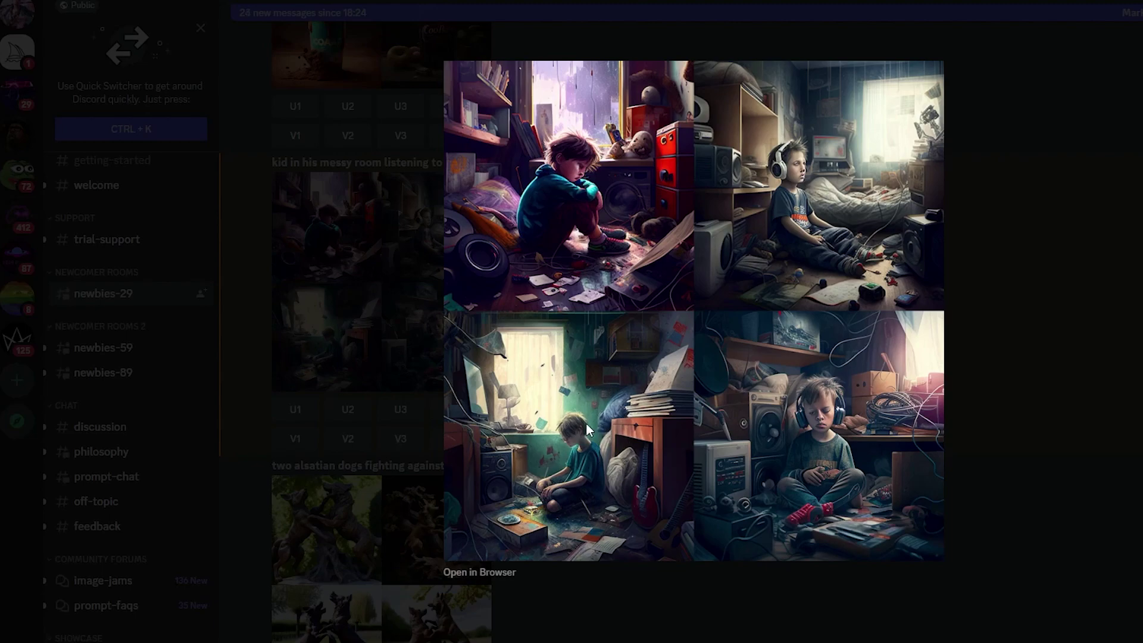
key(Escape)
click(401, 439)
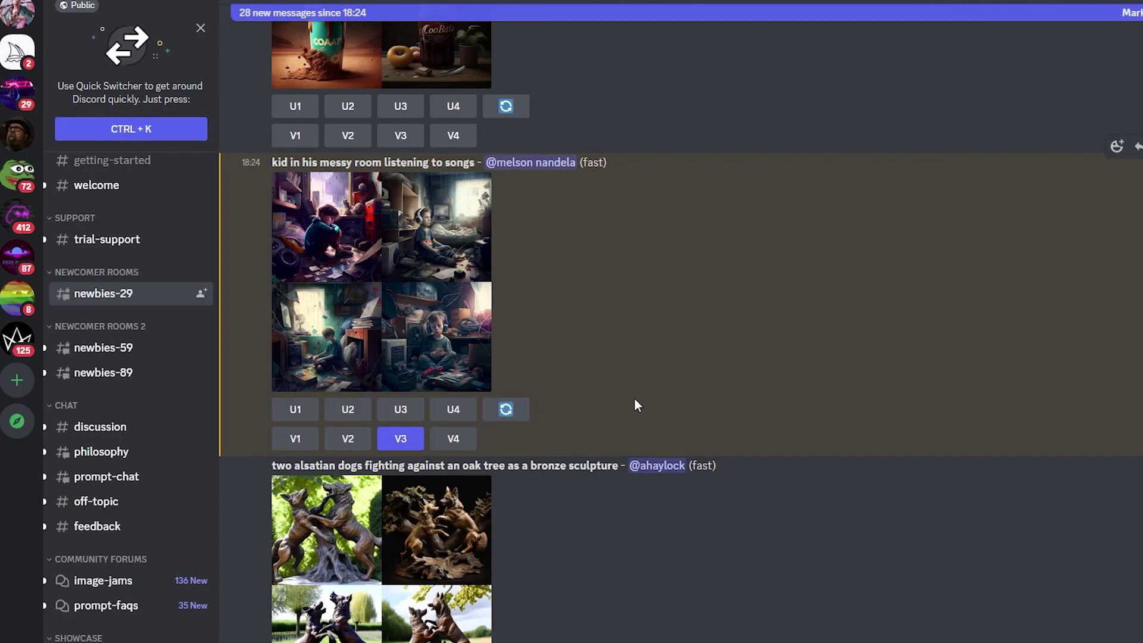
Find the messy-room variations job among the channel messages and check its progress
scroll(634, 398, down, 10)
scroll(634, 398, down, 10)
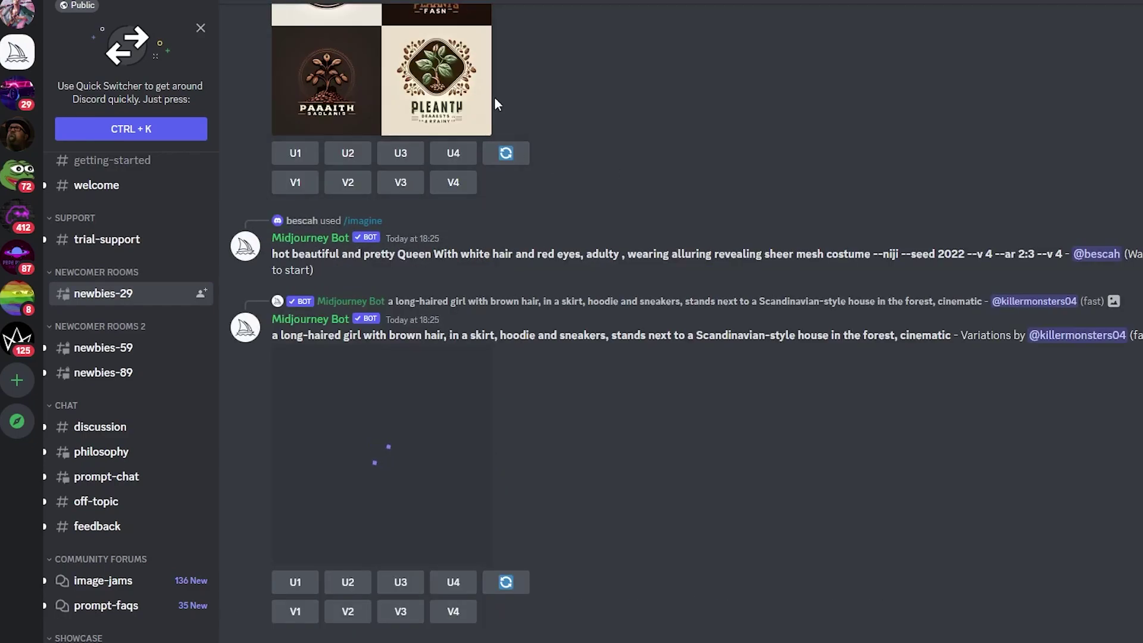
scroll(634, 259, up, 2)
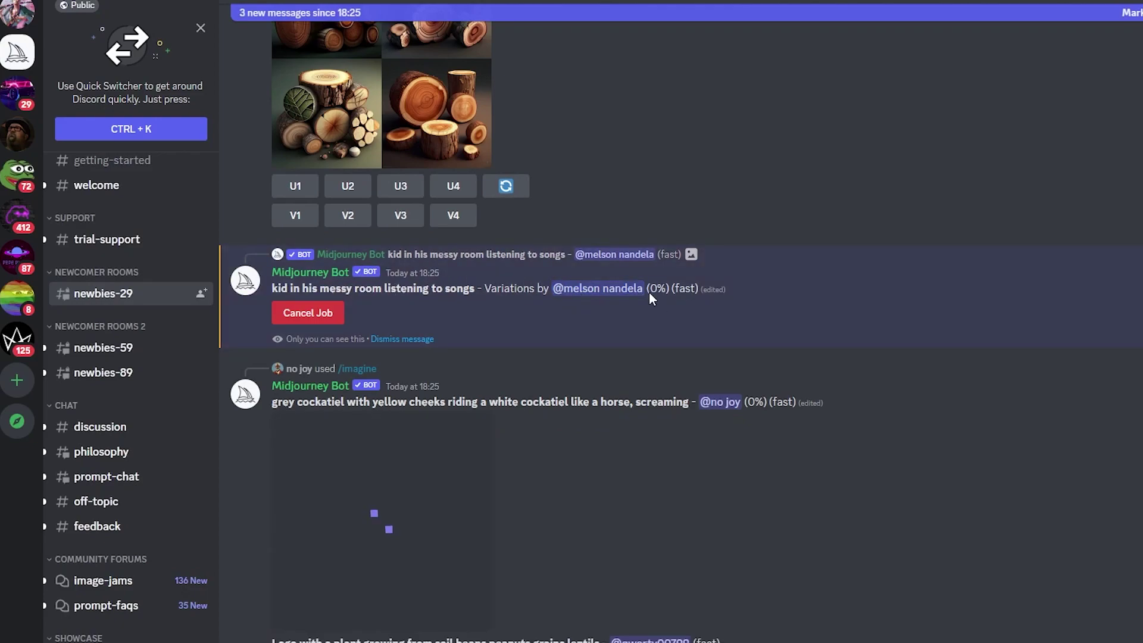
scroll(689, 306, down, 2)
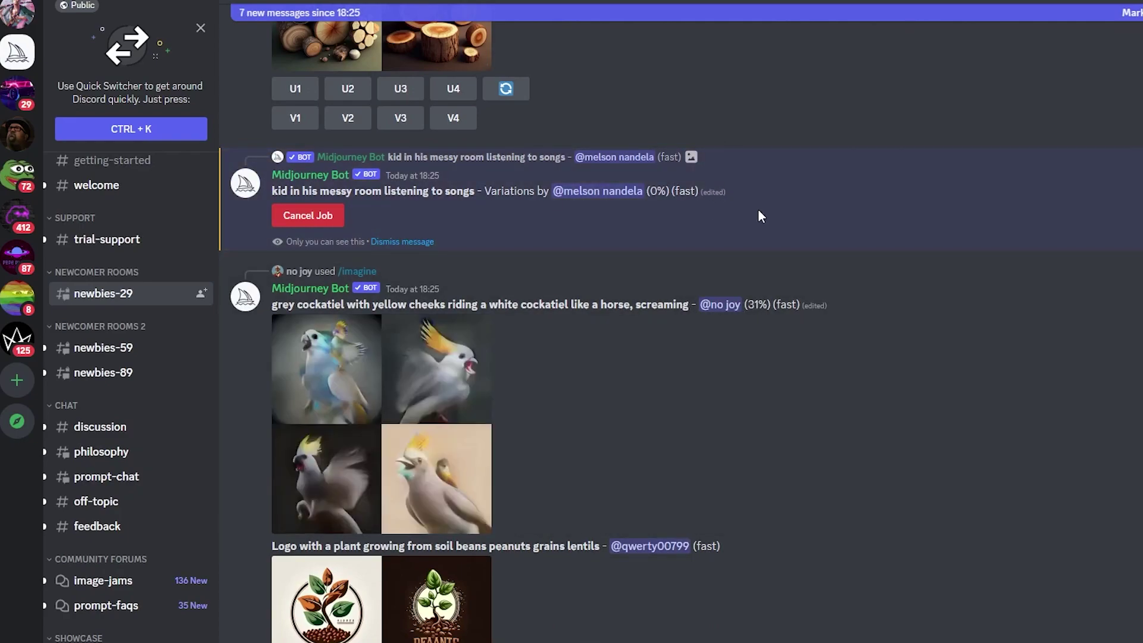
scroll(828, 232, down, 8)
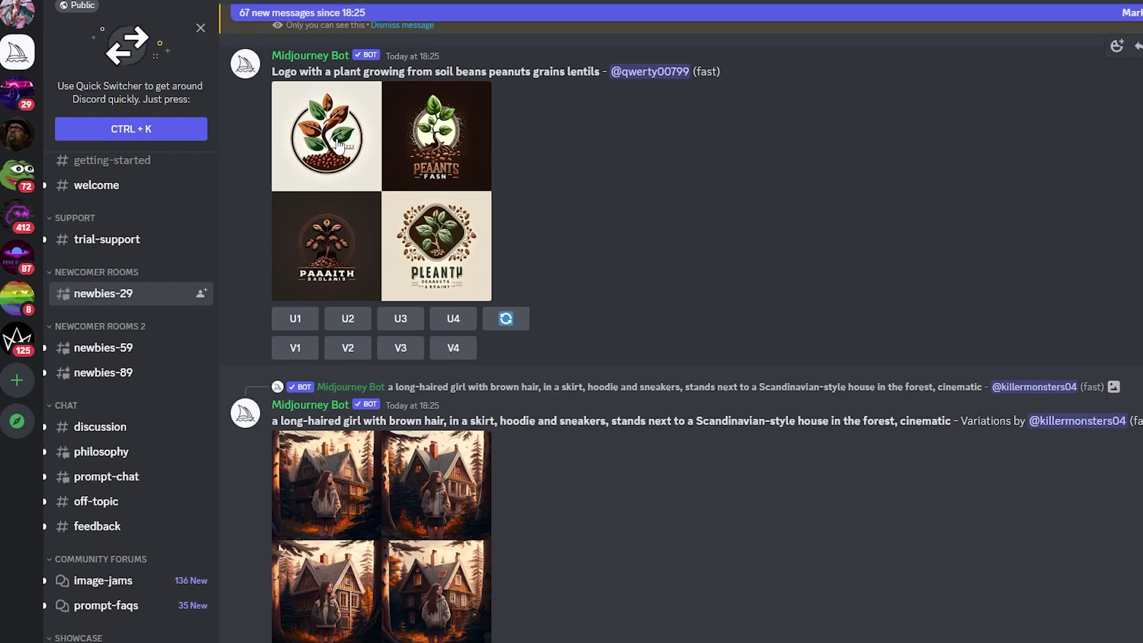
Return to the original messy-room image grid and request an upscale of its third image (U3)
scroll(611, 199, up, 1)
scroll(609, 195, up, 15)
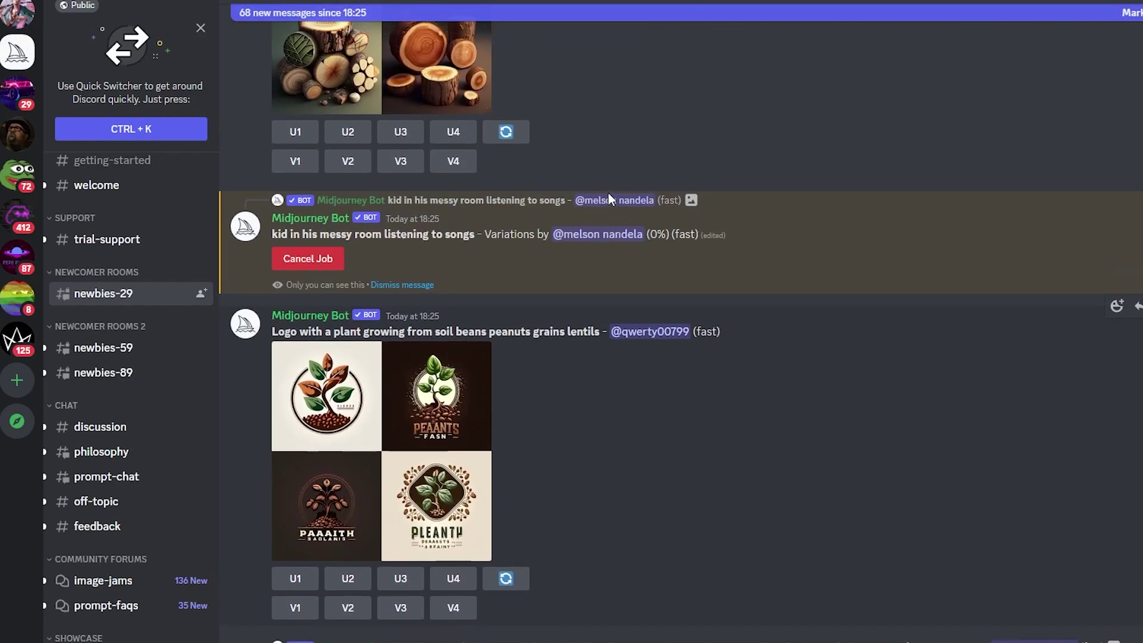
scroll(608, 199, up, 20)
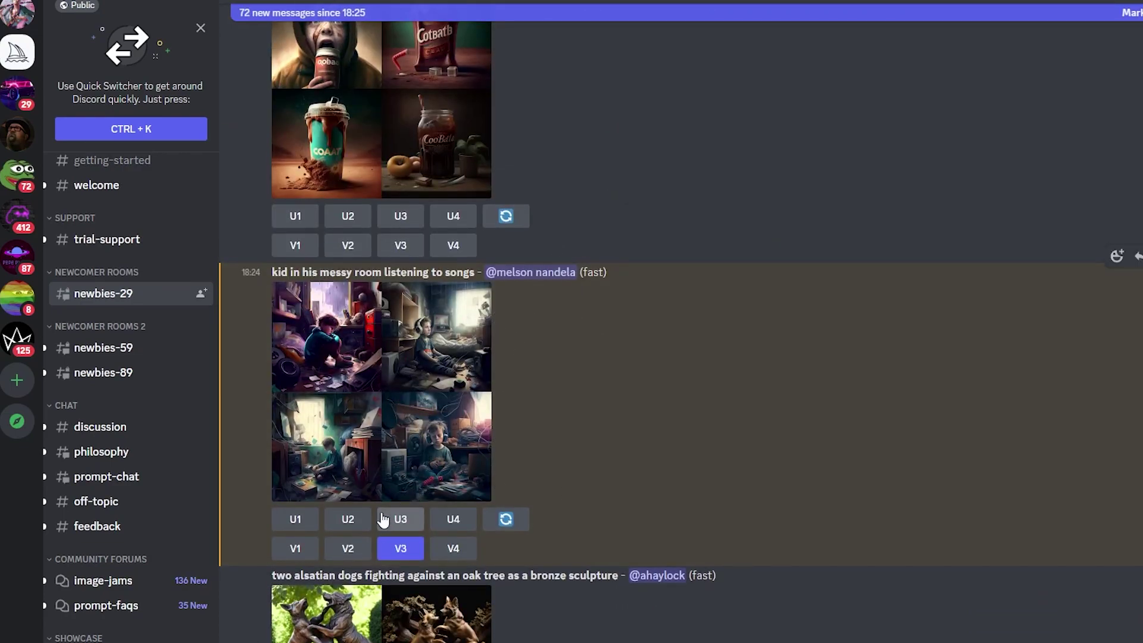
click(405, 524)
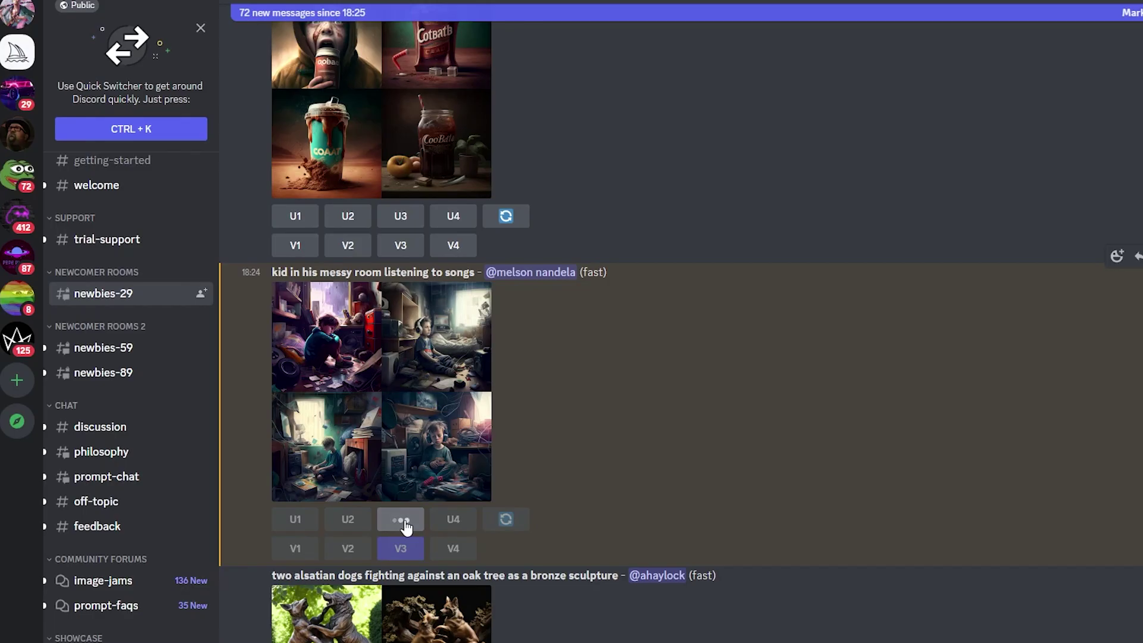
Find the grid of messy-room variations among the newest messages in the channel
scroll(679, 401, down, 10)
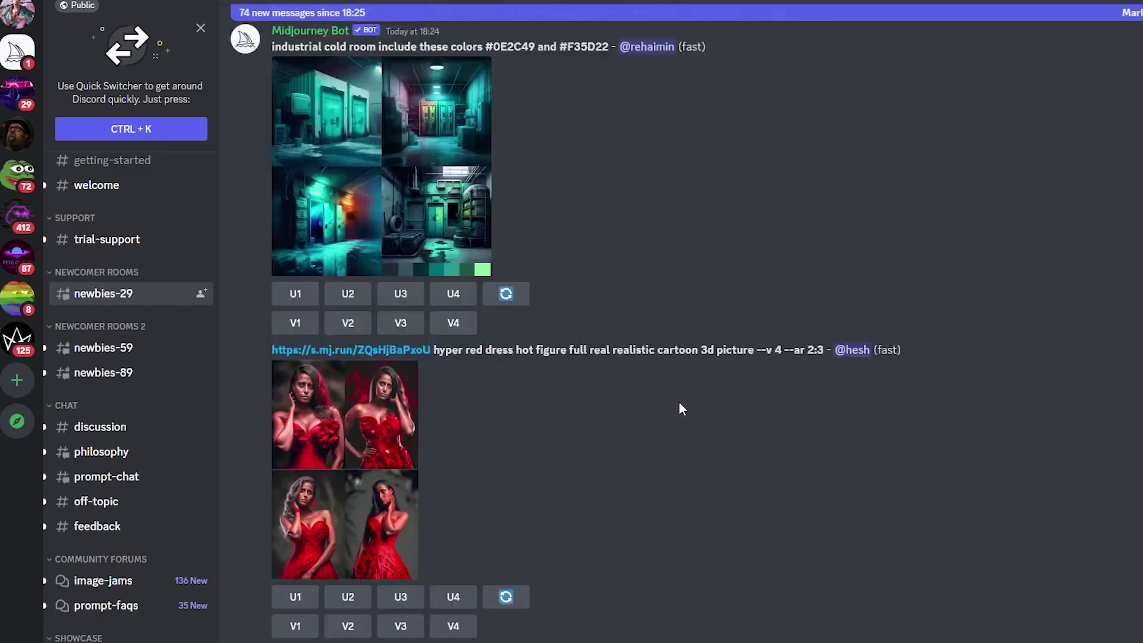
scroll(679, 401, down, 15)
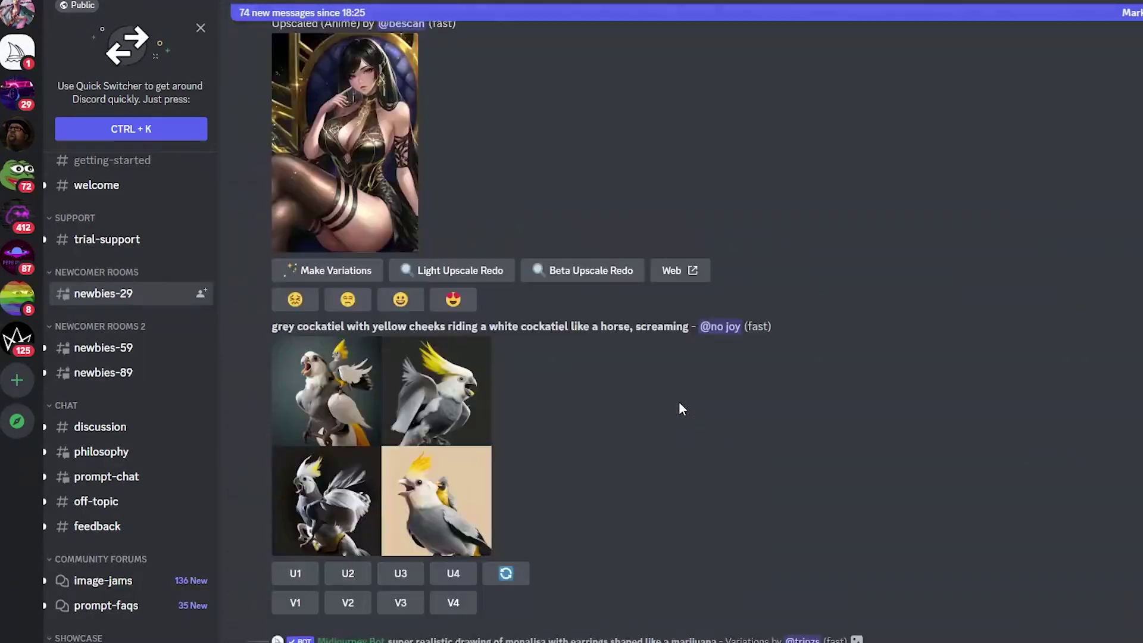
scroll(681, 409, down, 15)
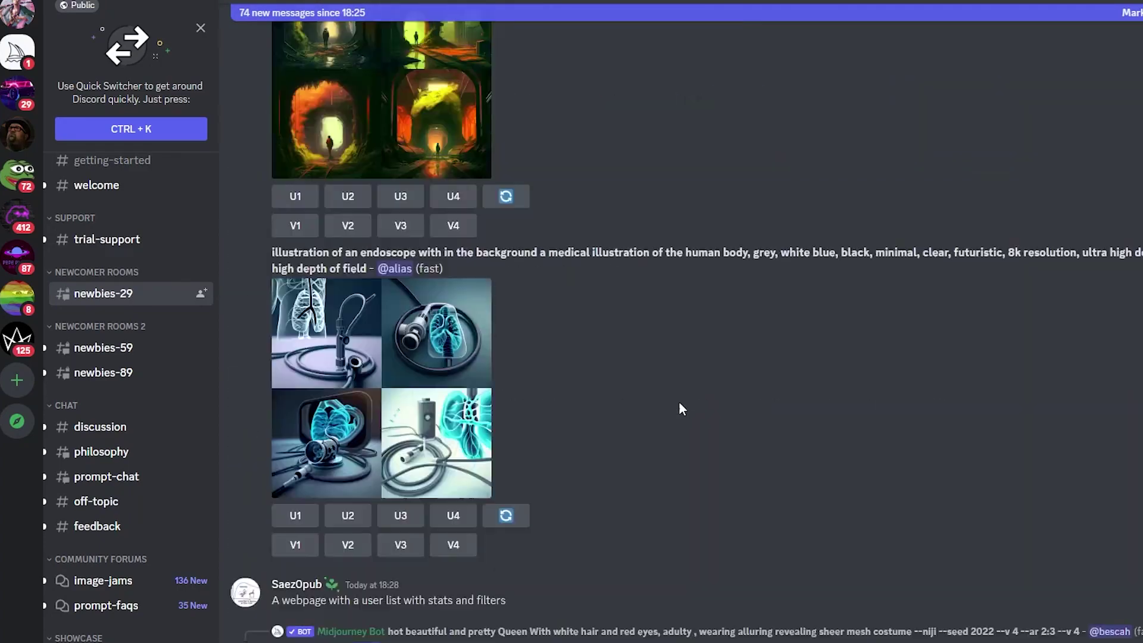
scroll(682, 408, down, 10)
scroll(813, 430, down, 5)
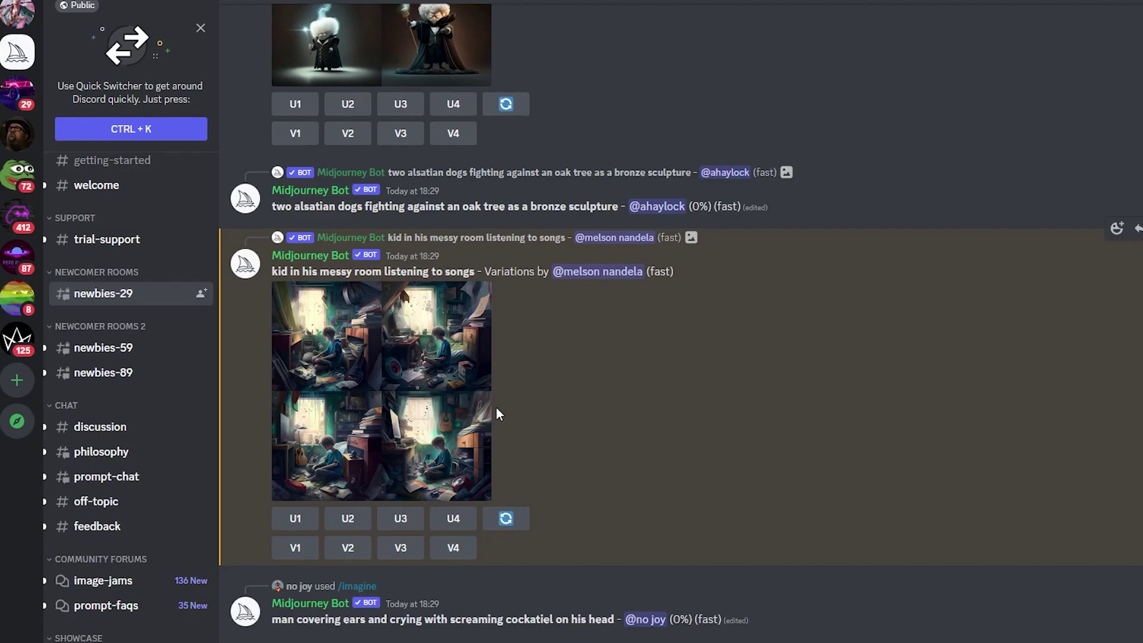
Examine the grid of messy-room variations at enlarged size and request an upscale of its third image (U3)
click(373, 372)
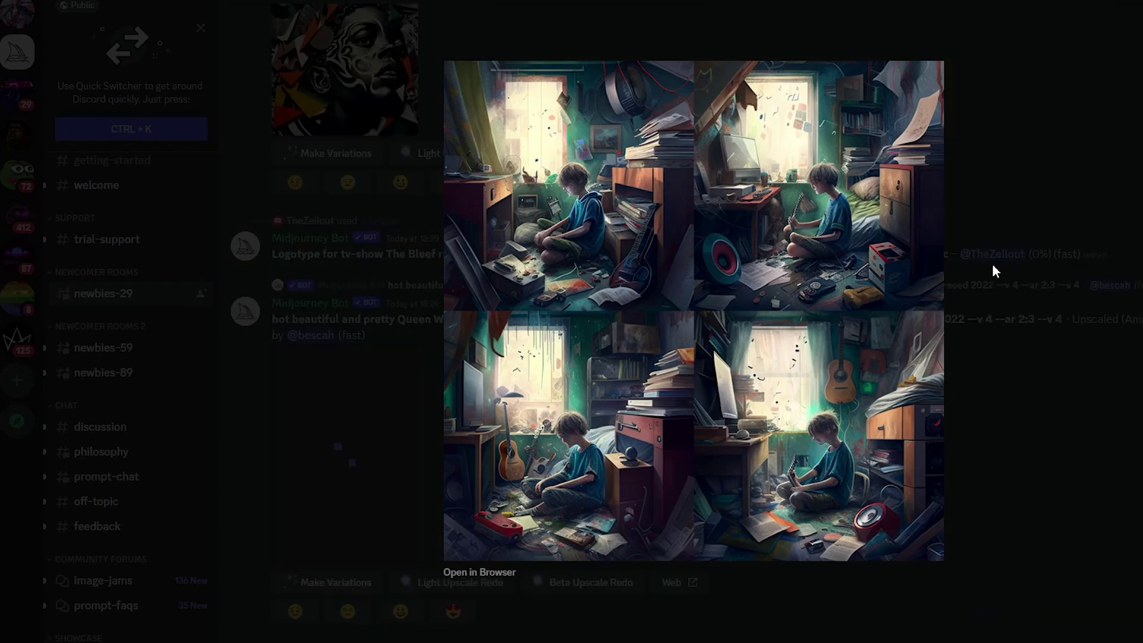
click(993, 266)
scroll(501, 356, up, 10)
scroll(503, 358, up, 2)
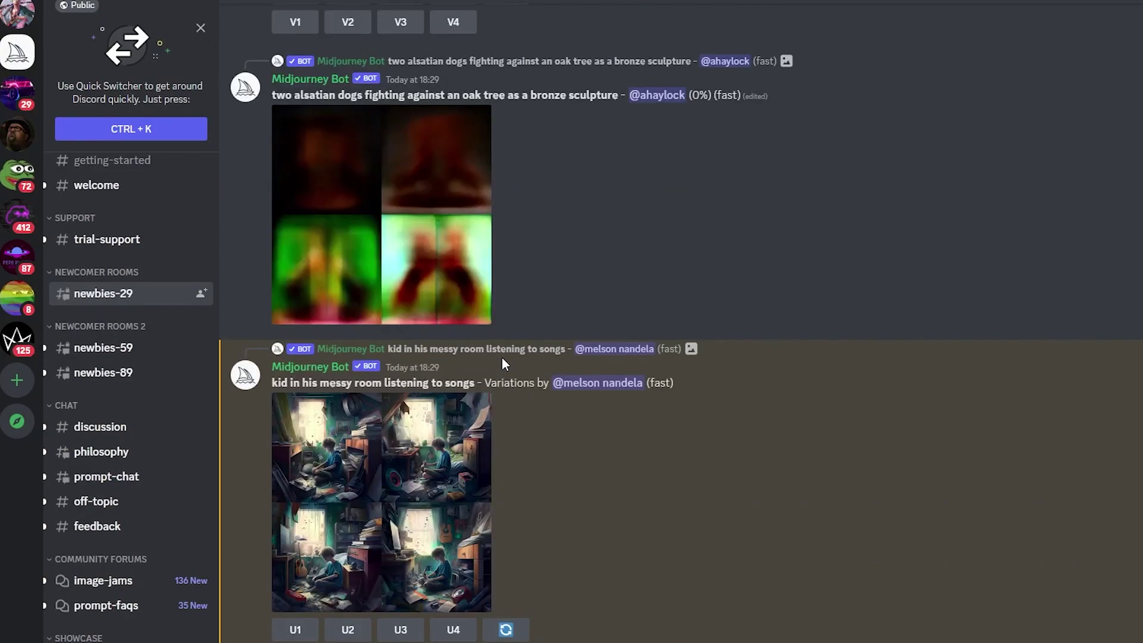
scroll(503, 358, down, 4)
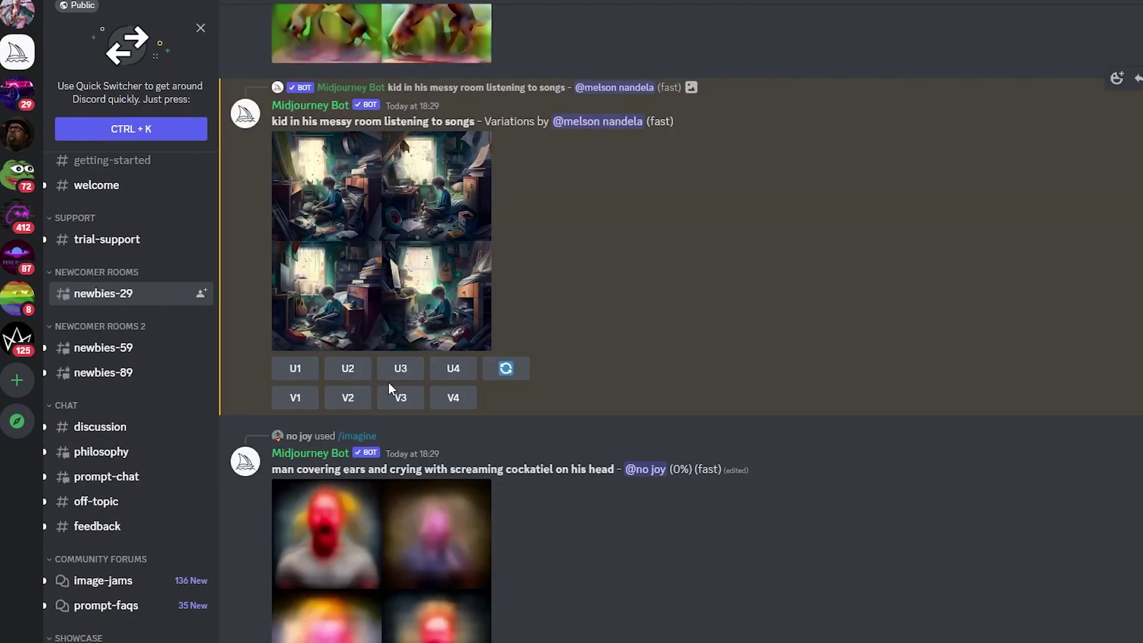
click(402, 372)
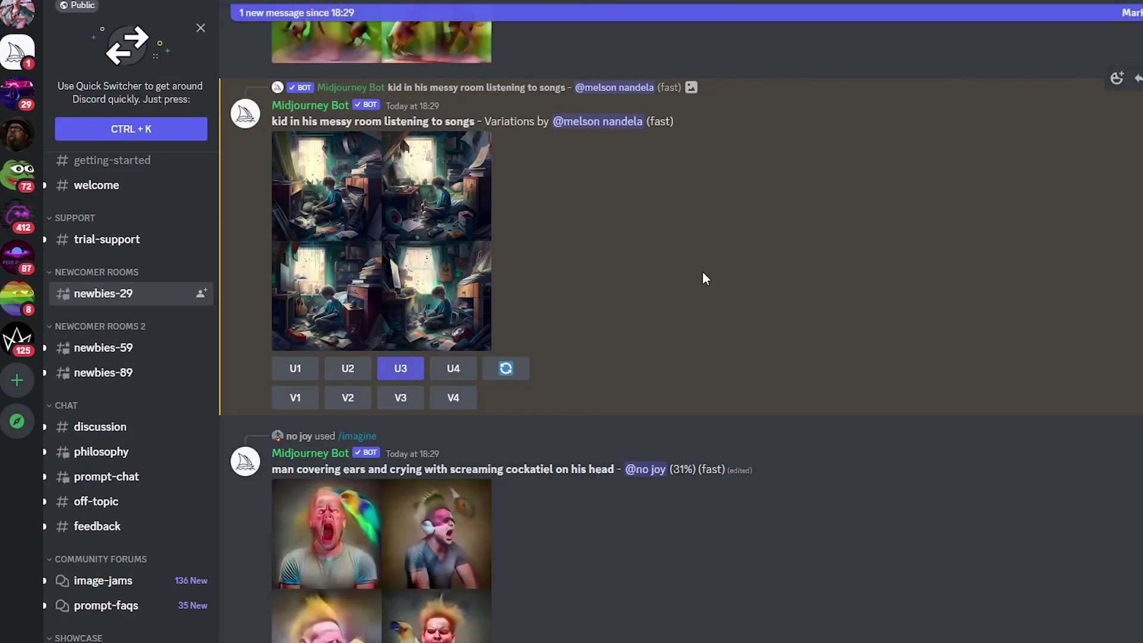
Find the upscaling job for the messy-room variation among the channel messages and check its progress
scroll(702, 279, down, 10)
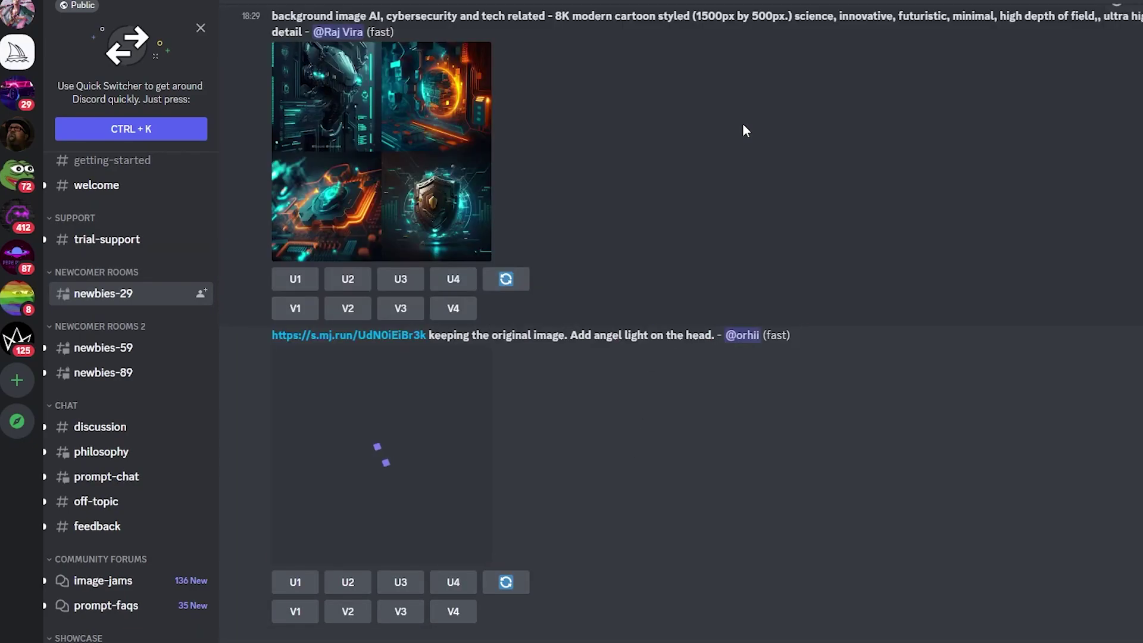
scroll(694, 190, up, 5)
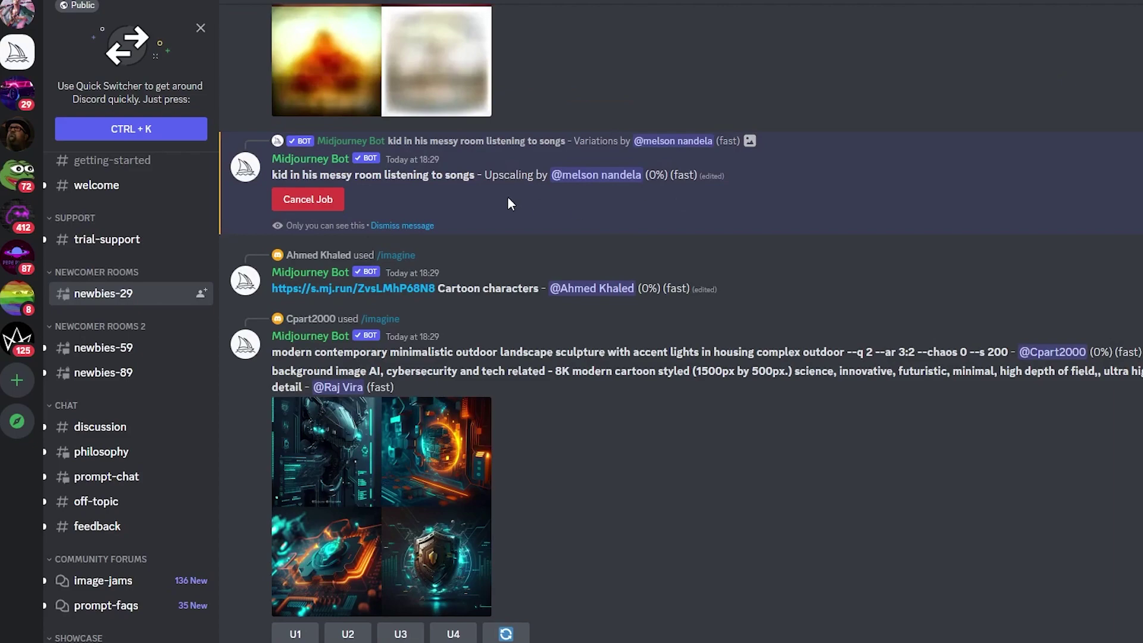
scroll(698, 213, up, 1)
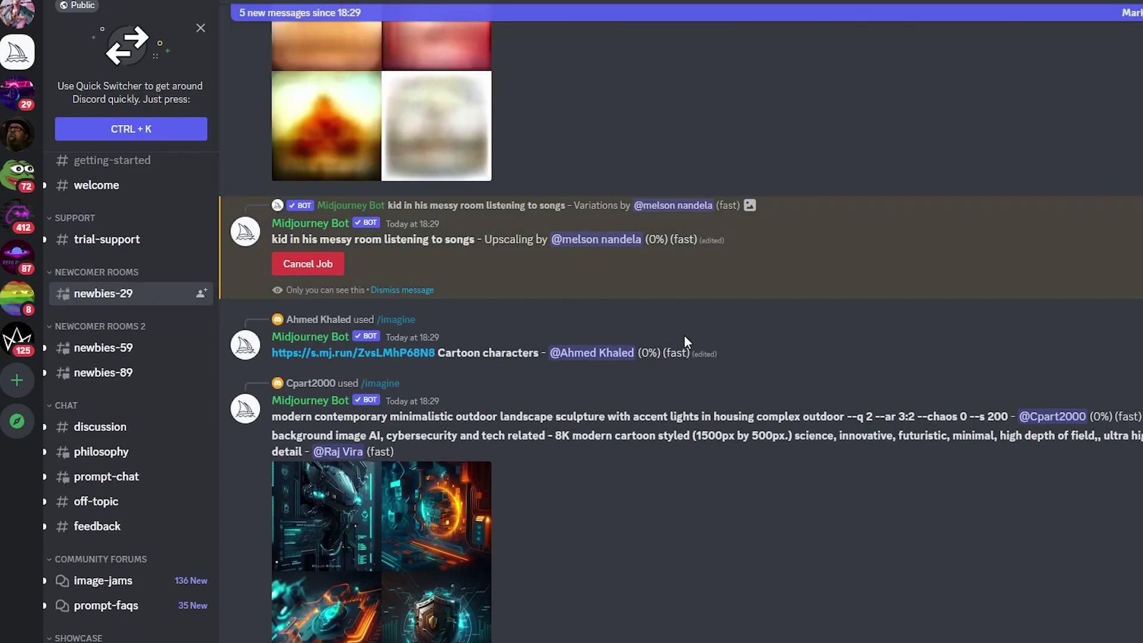
scroll(396, 164, up, 1)
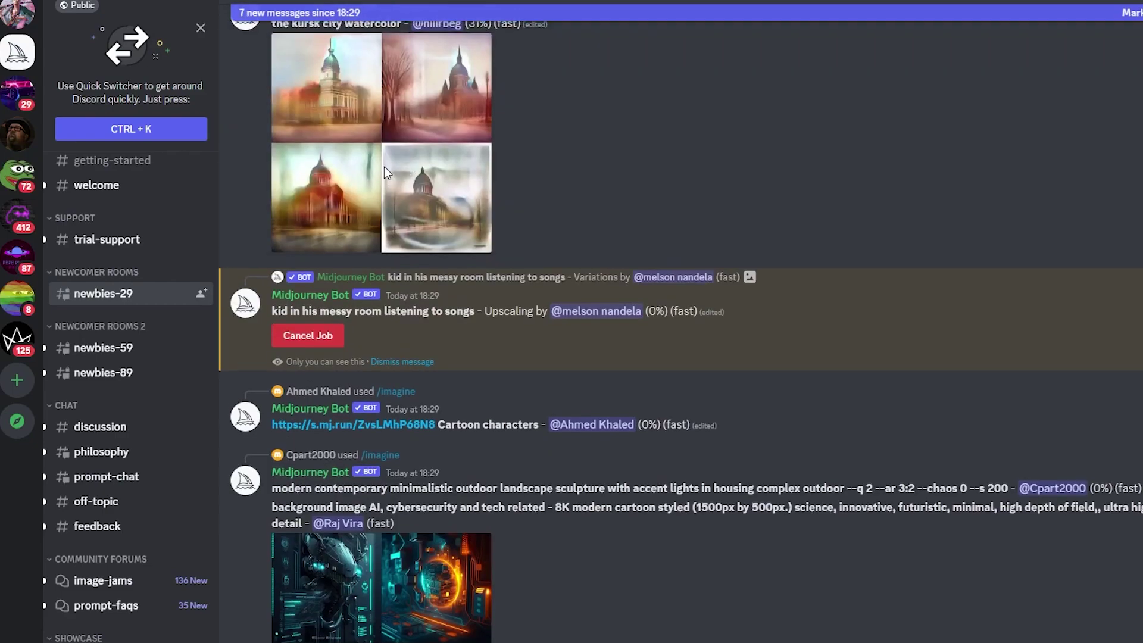
Save the messy-room variations grid as an image in the Downloads folder, then close the full-size view of the picture
right_click(385, 167)
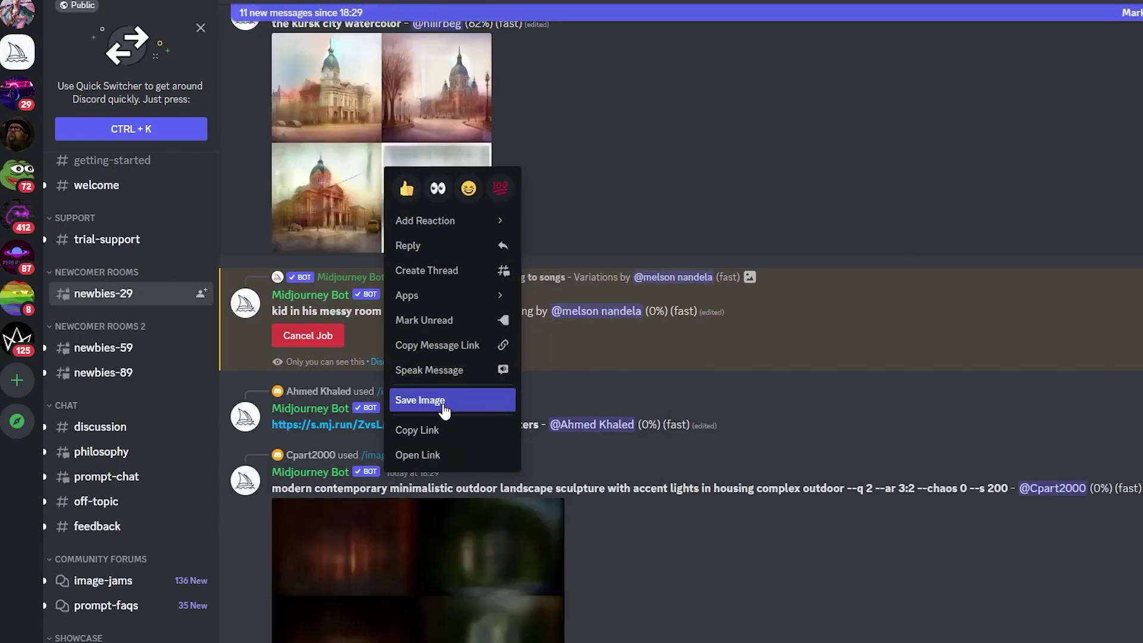
click(780, 336)
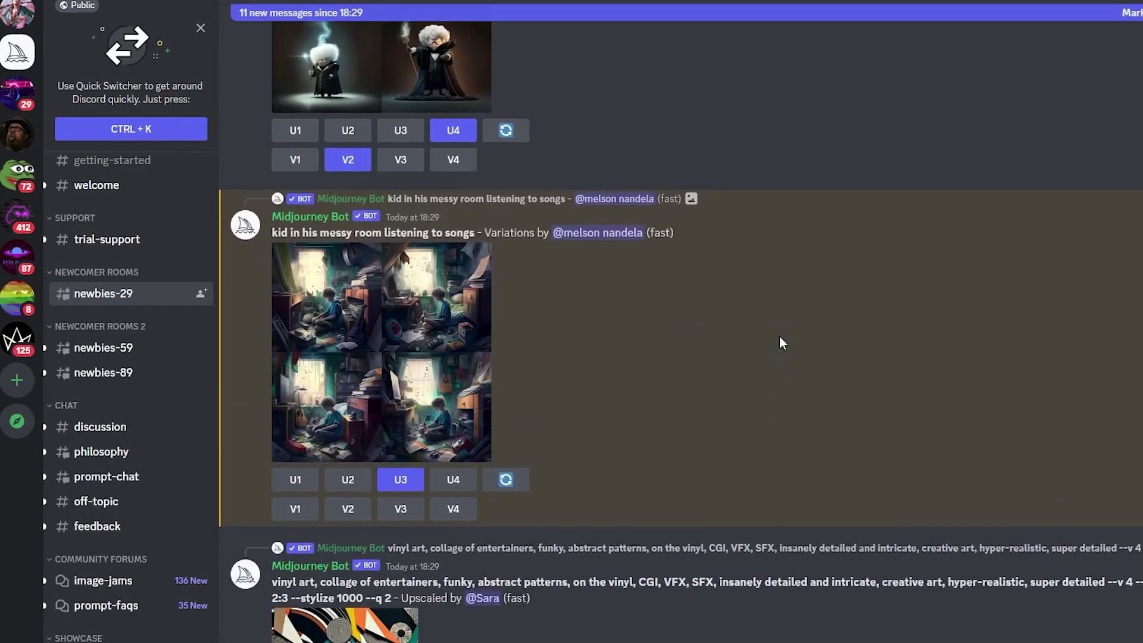
right_click(311, 356)
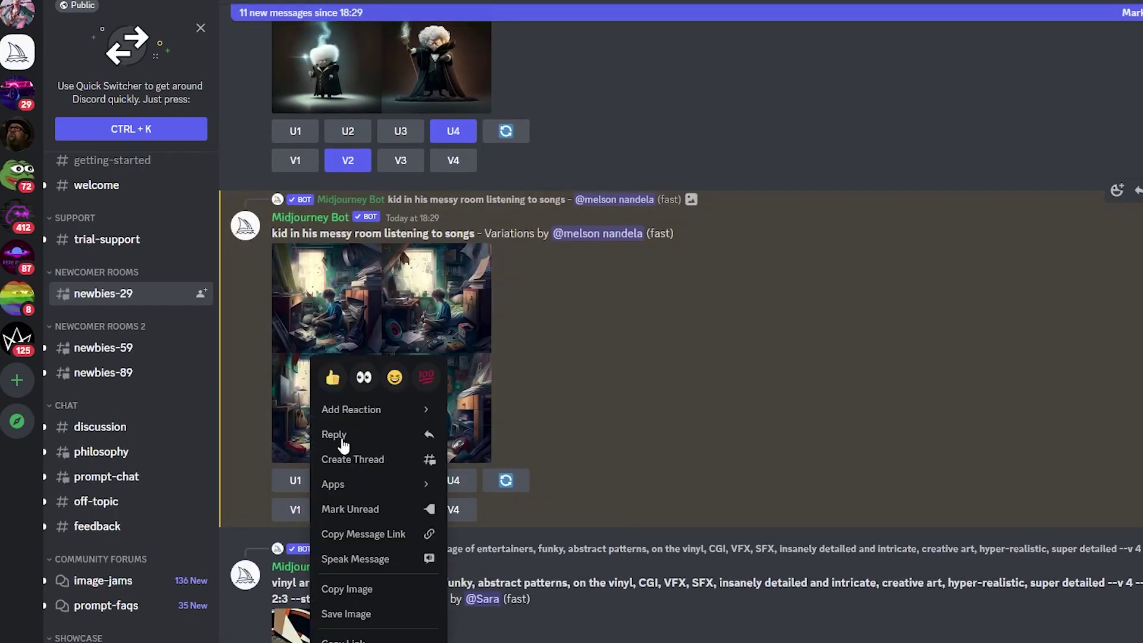
click(343, 622)
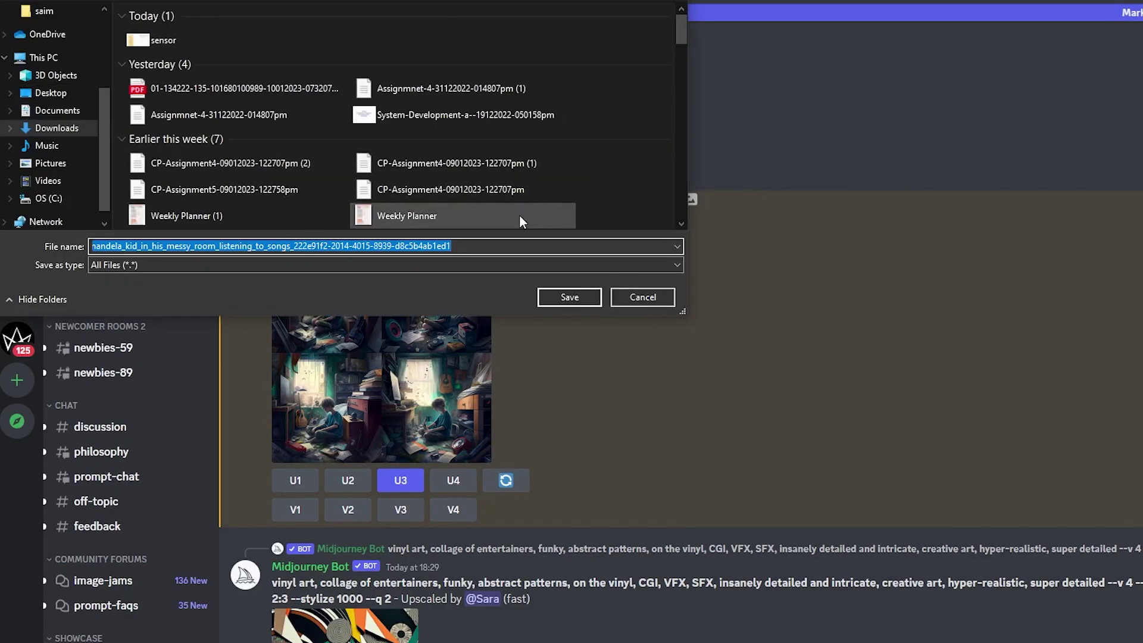
click(560, 298)
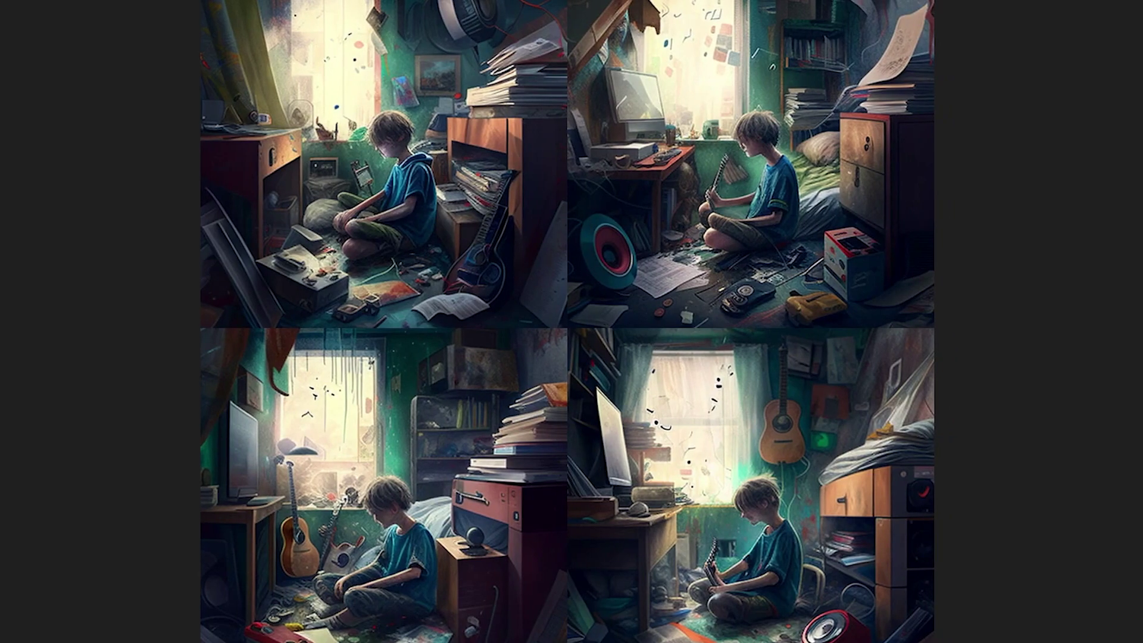
key(alt+F4)
click(1043, 150)
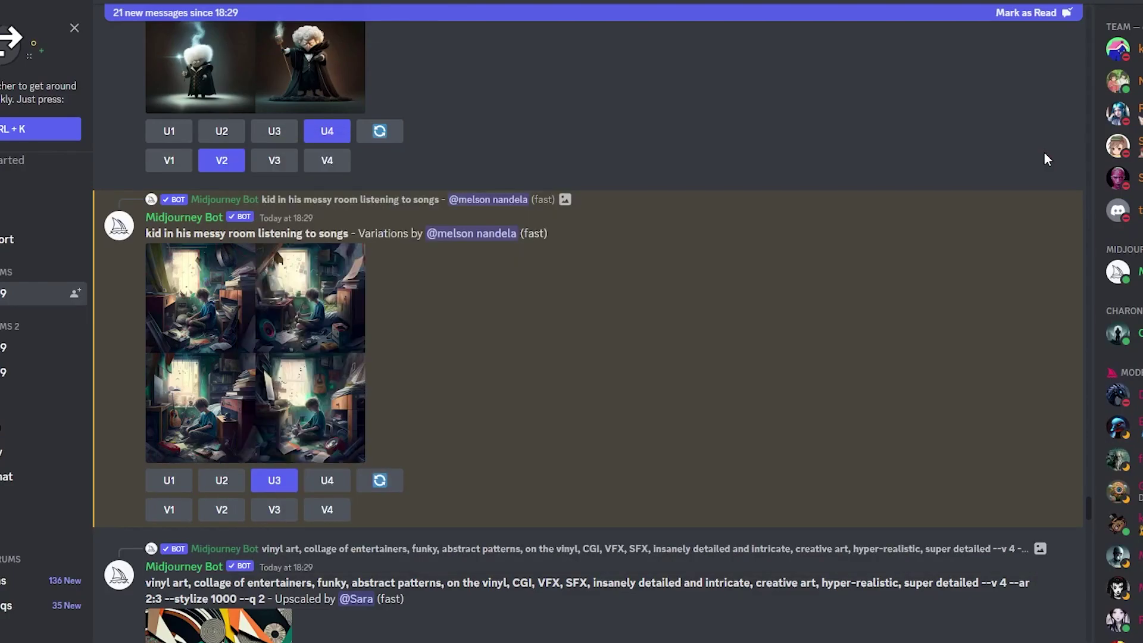